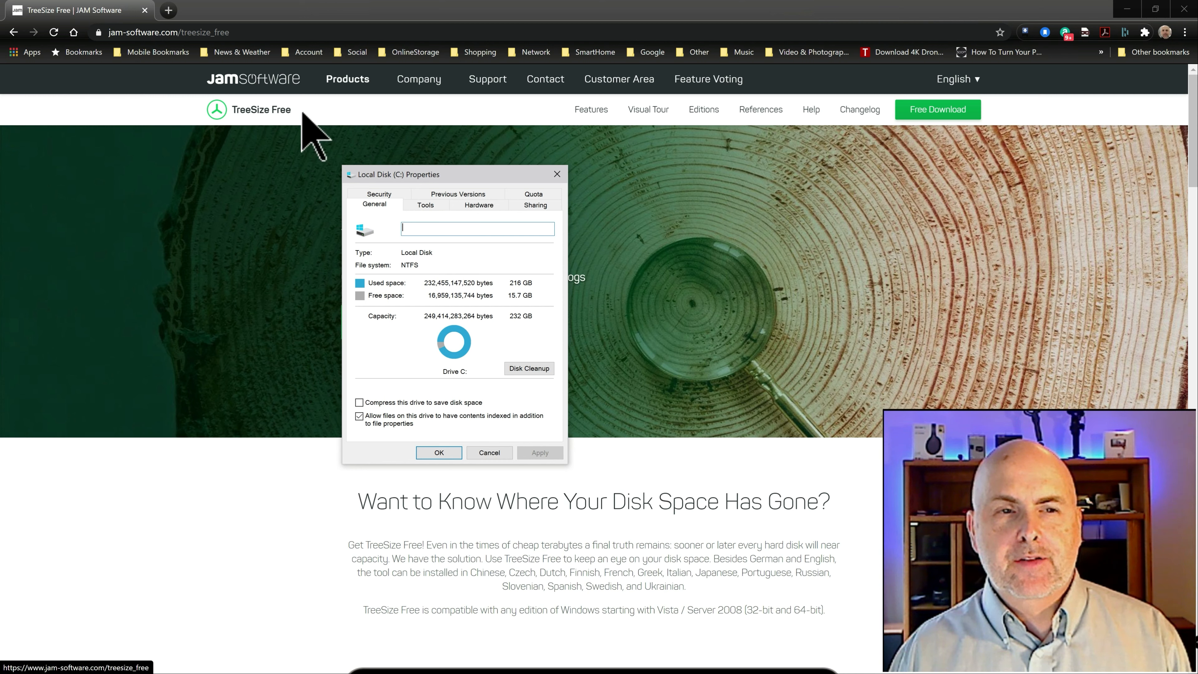
- Search Windows for "tree" and launch TreeSize Free (Administrator)
click(247, 34)
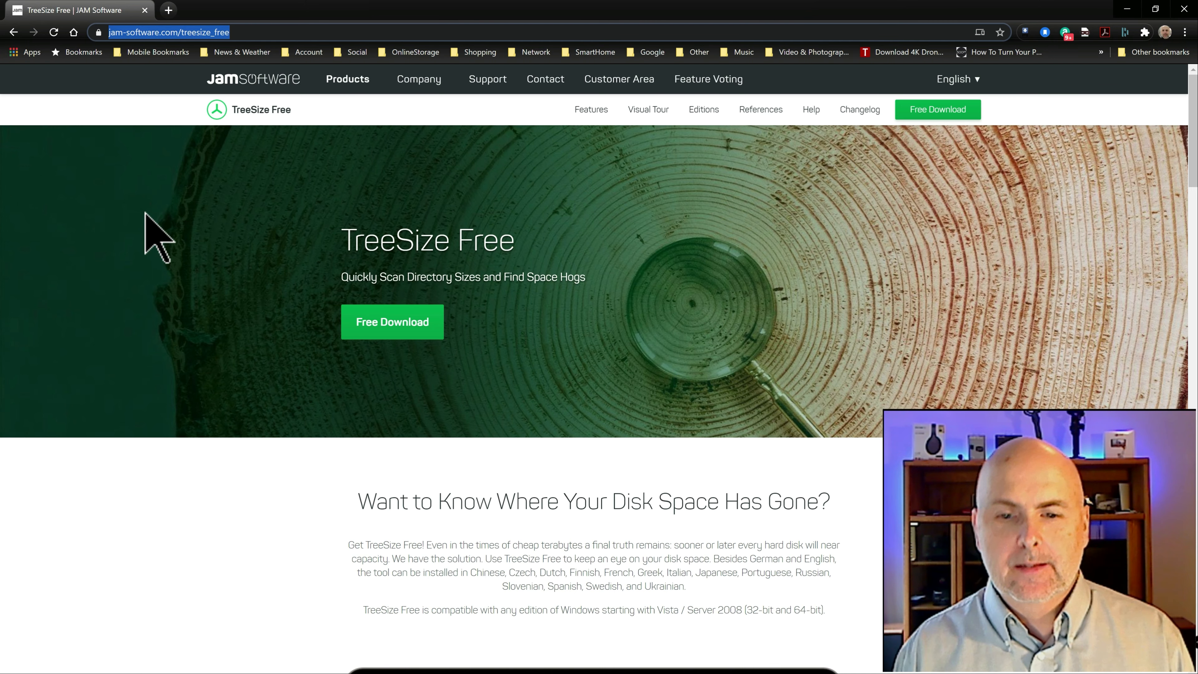
key(super)
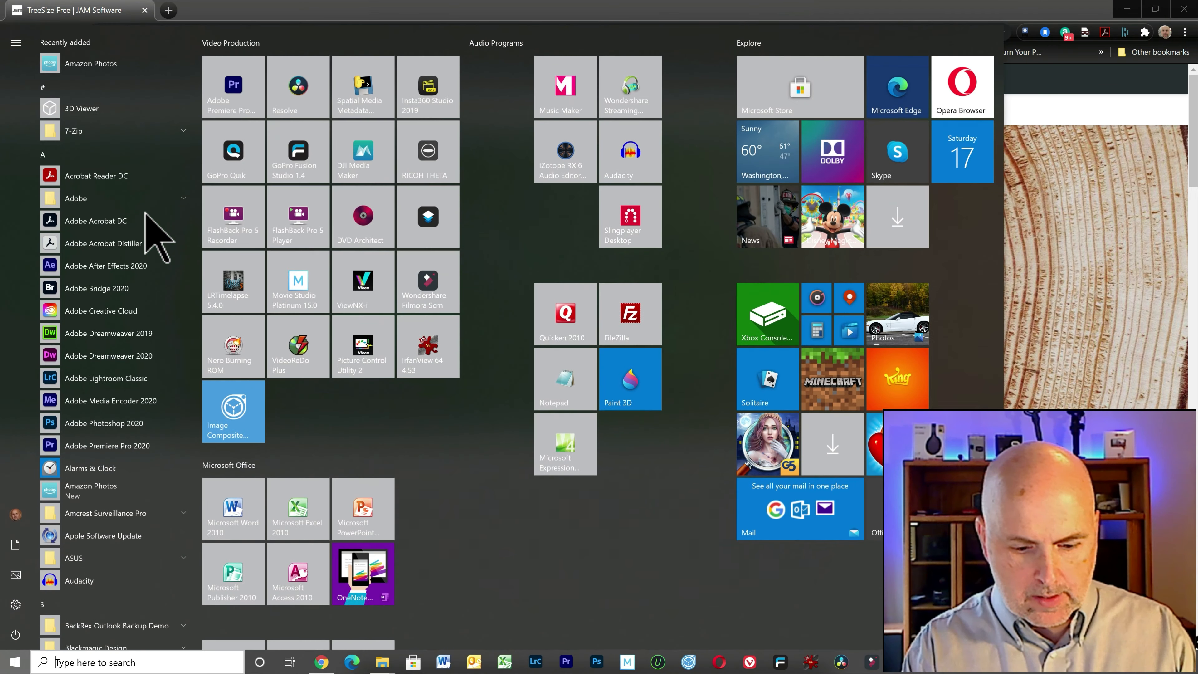
text(tree)
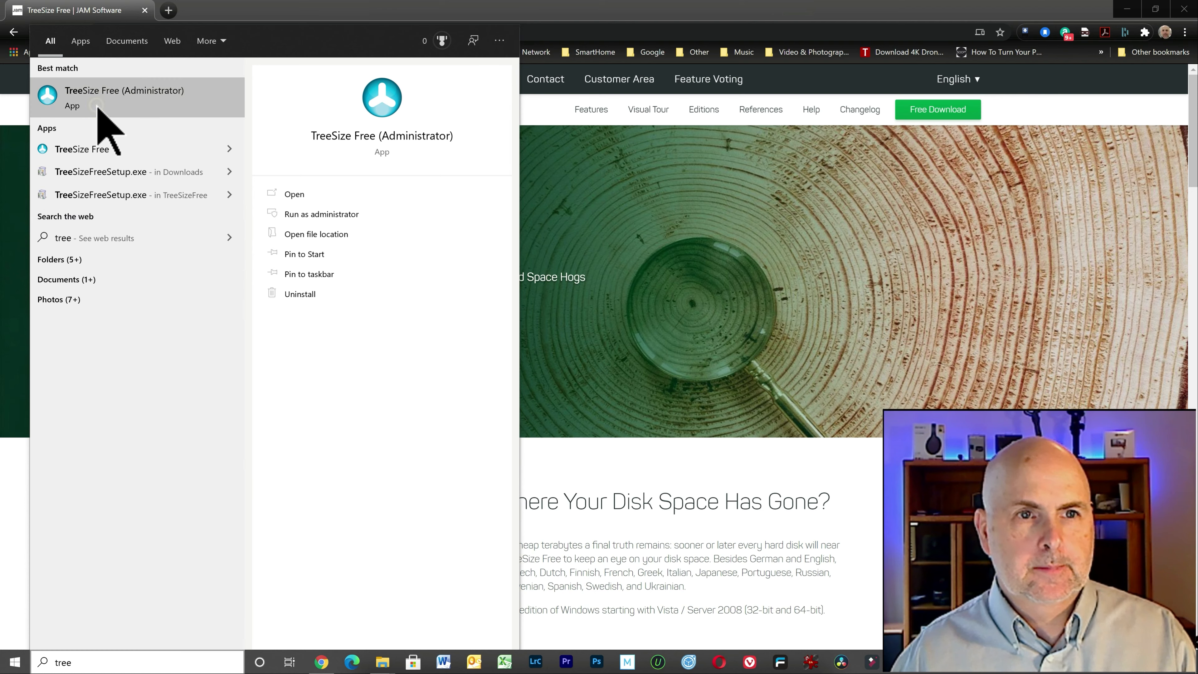
click(99, 92)
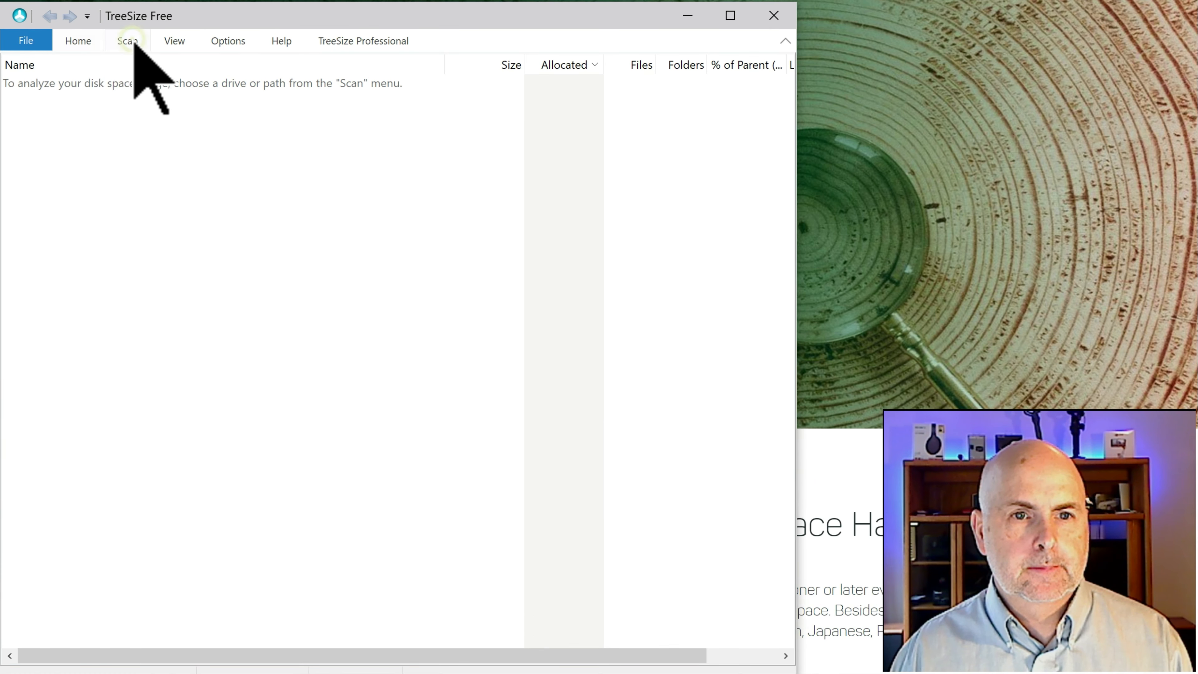
- Scan Local Disk (C:) for folder sizes and dismiss the update offer
click(128, 41)
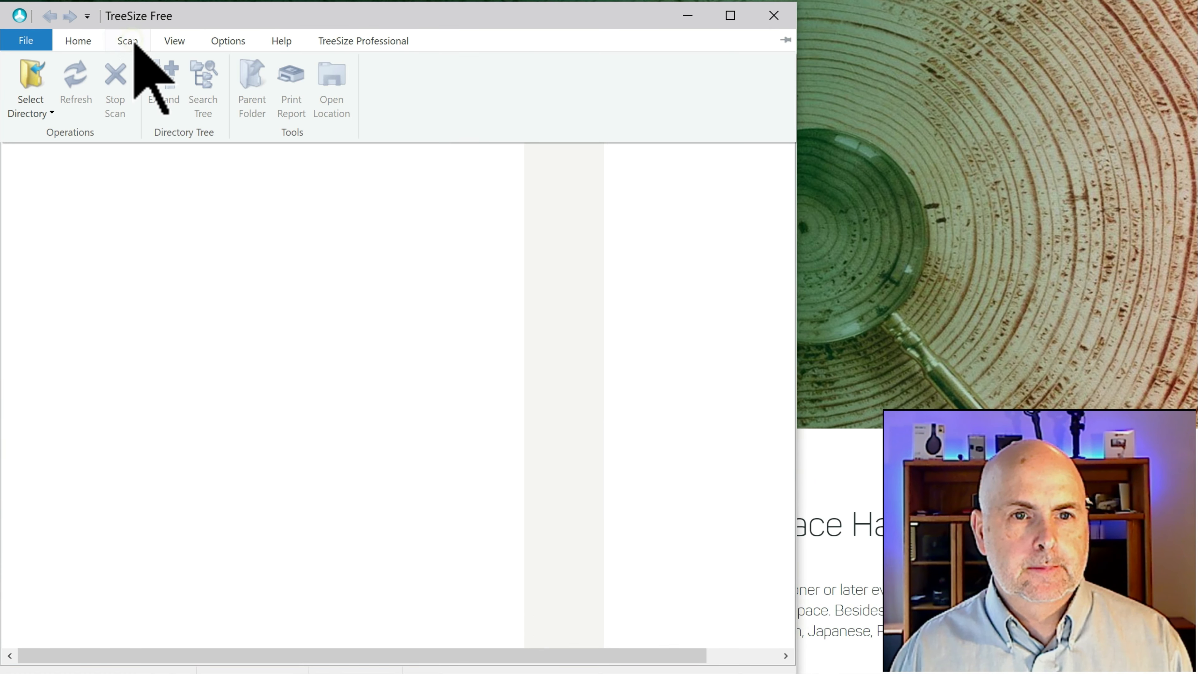
click(34, 81)
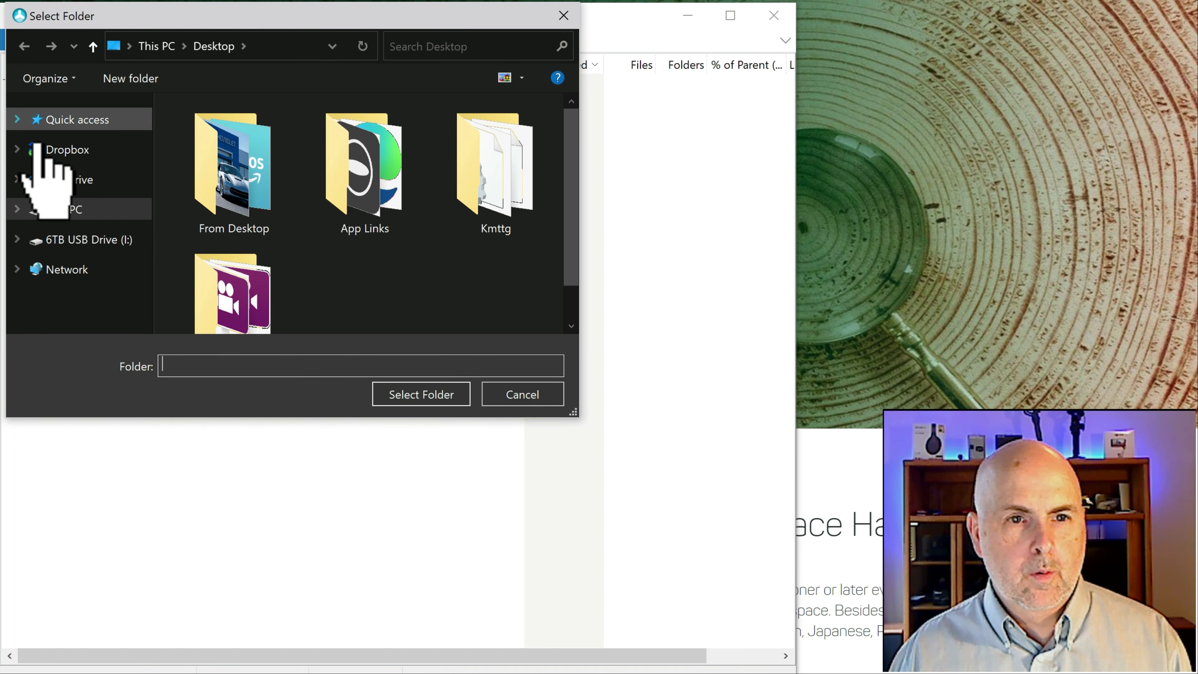
click(18, 209)
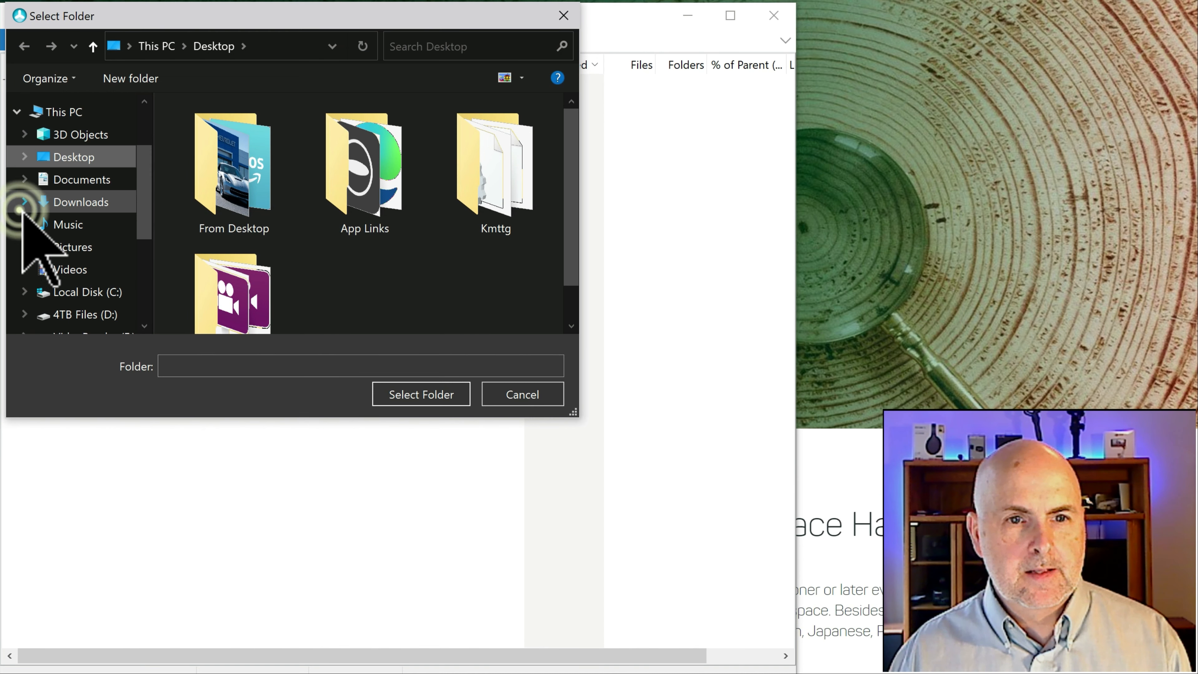
click(69, 291)
click(419, 396)
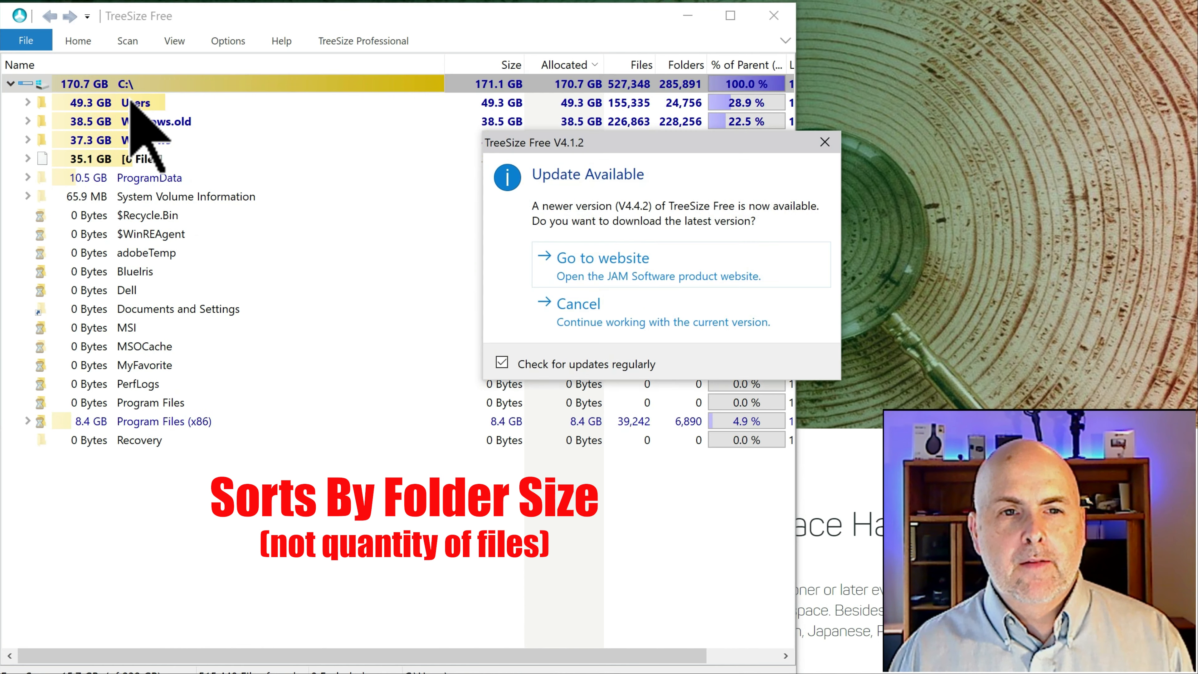
click(827, 144)
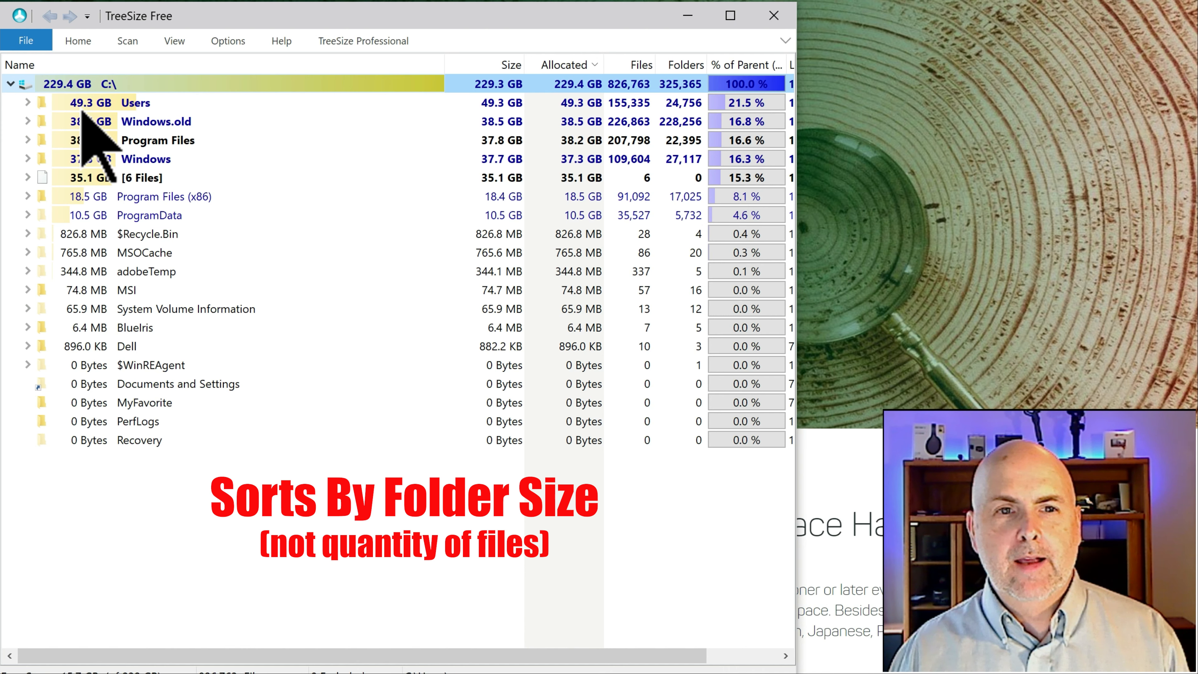
- Expand Users and the largest user profile folder, and check the sizes of its Dropbox and Desktop folders
click(28, 103)
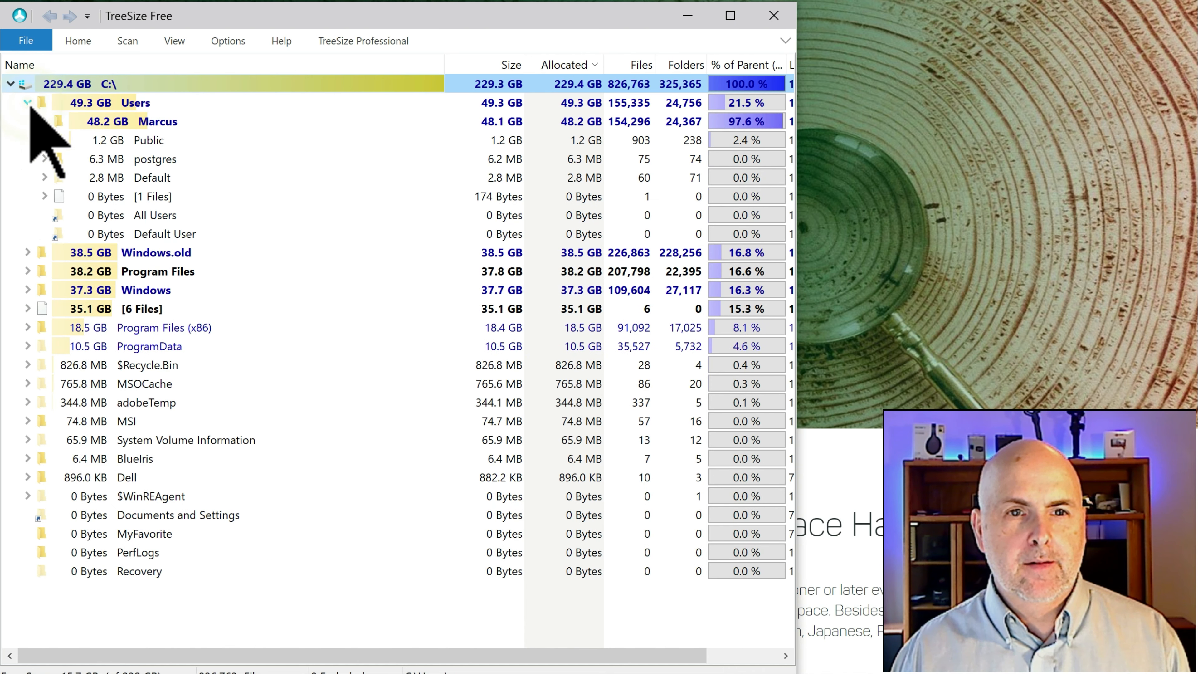
click(45, 121)
click(166, 124)
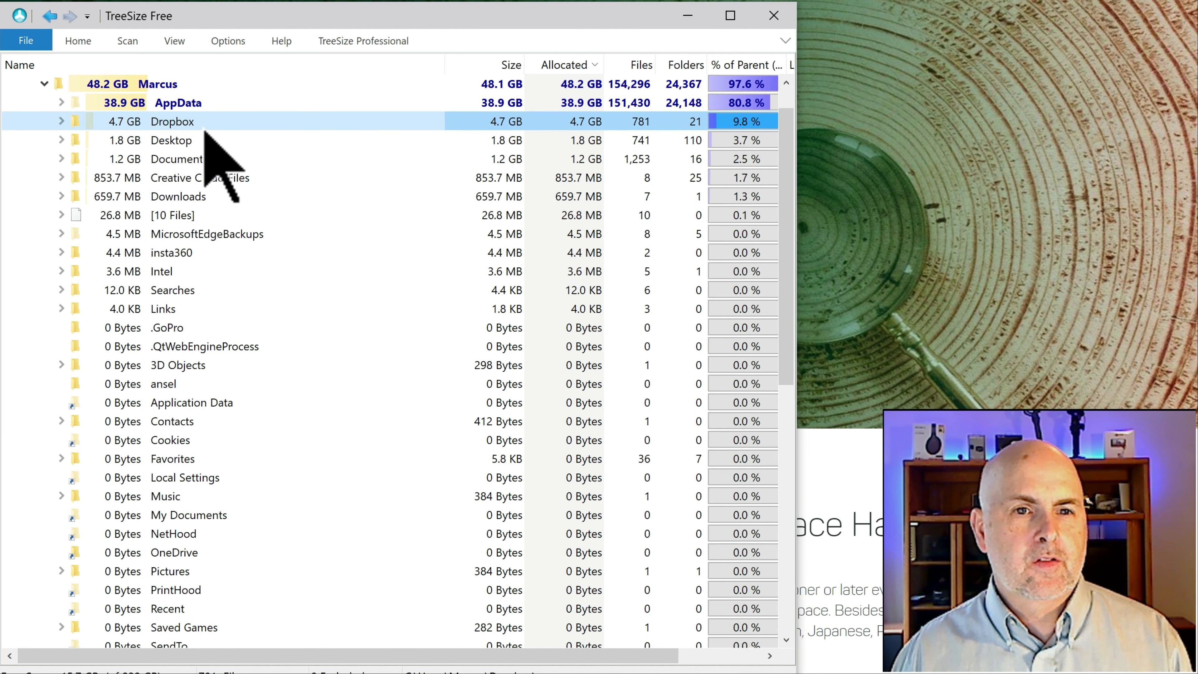
click(171, 140)
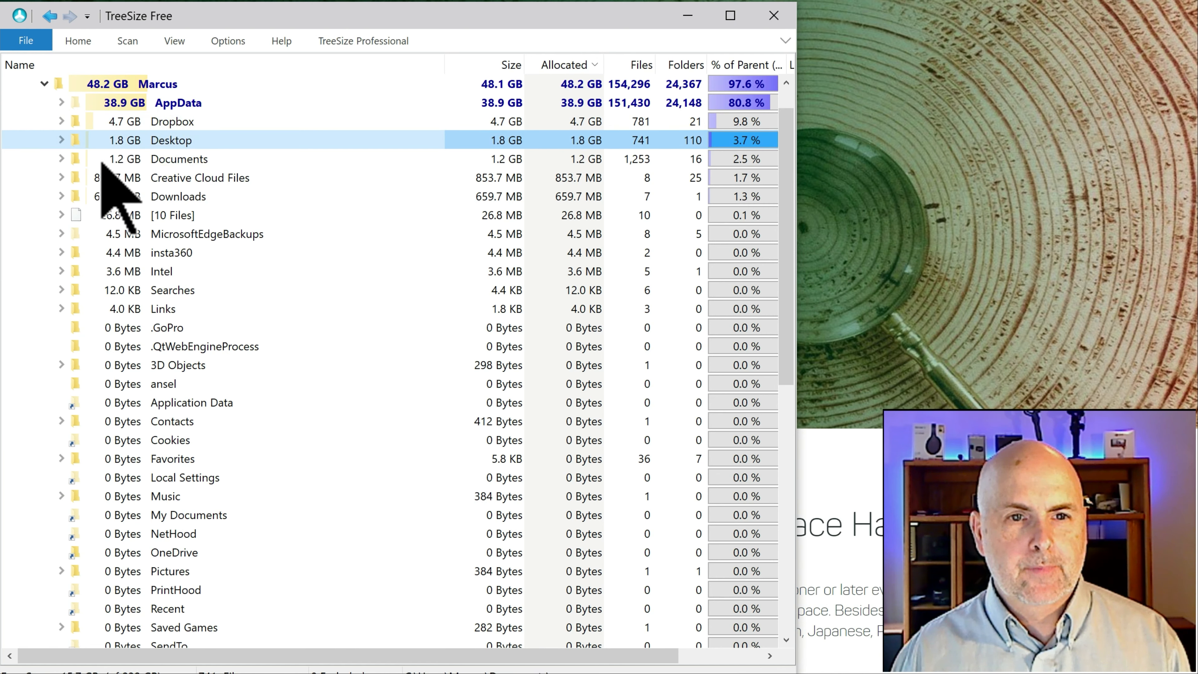
- Drill down through Documents, MAGIX, Music Maker and ShopManager_mm25 to the files in downloads, and collapse the user profile folder
click(61, 158)
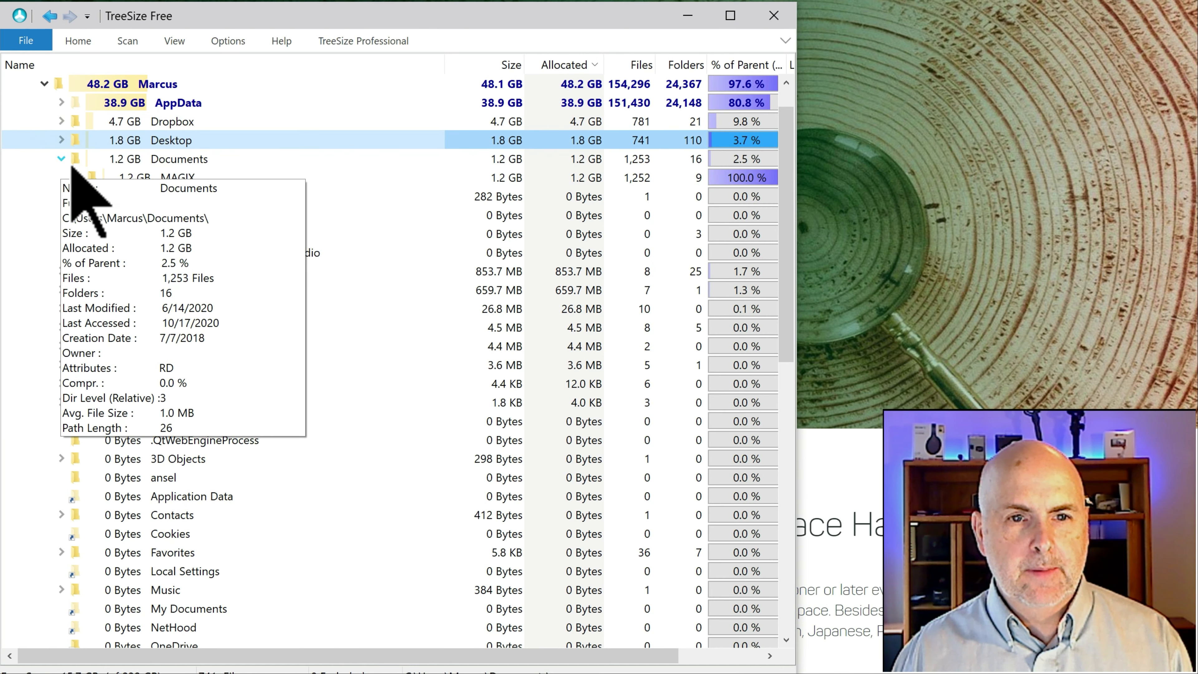
click(178, 180)
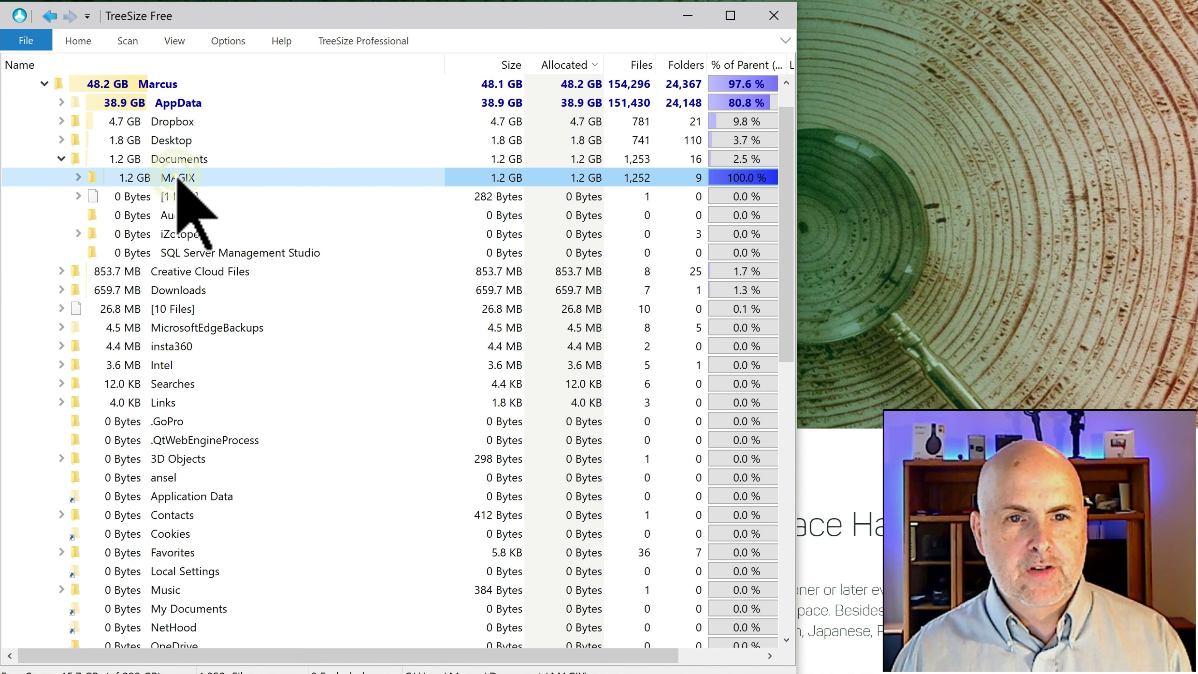
click(78, 178)
click(94, 197)
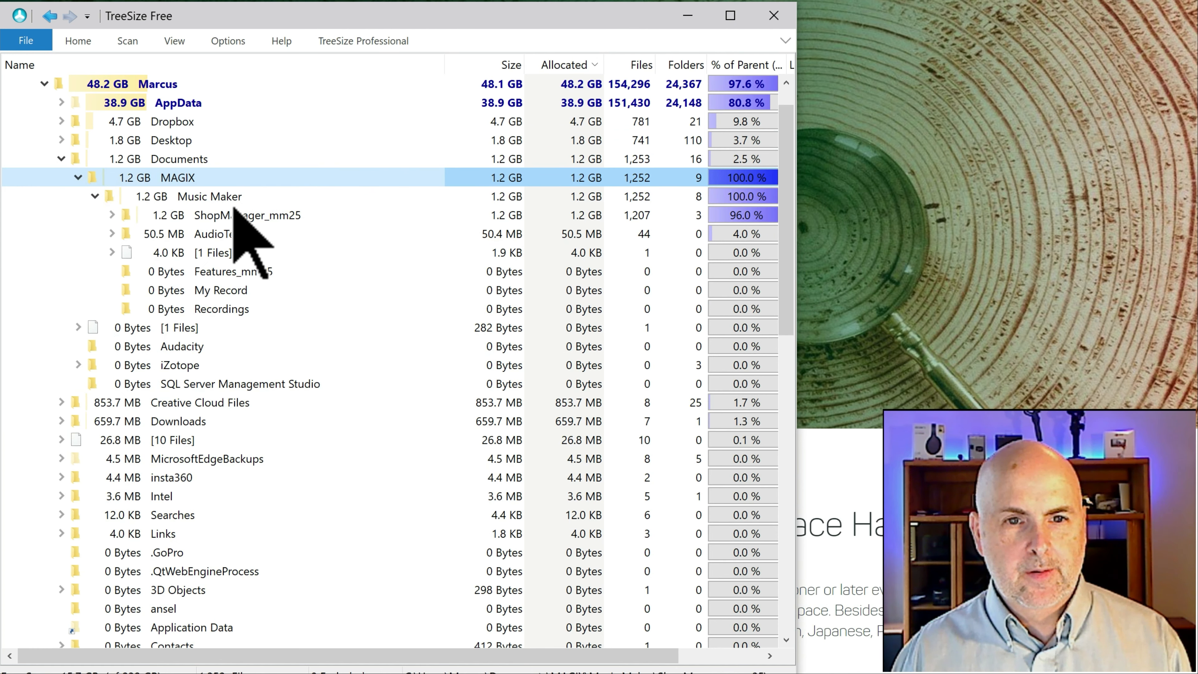
click(111, 215)
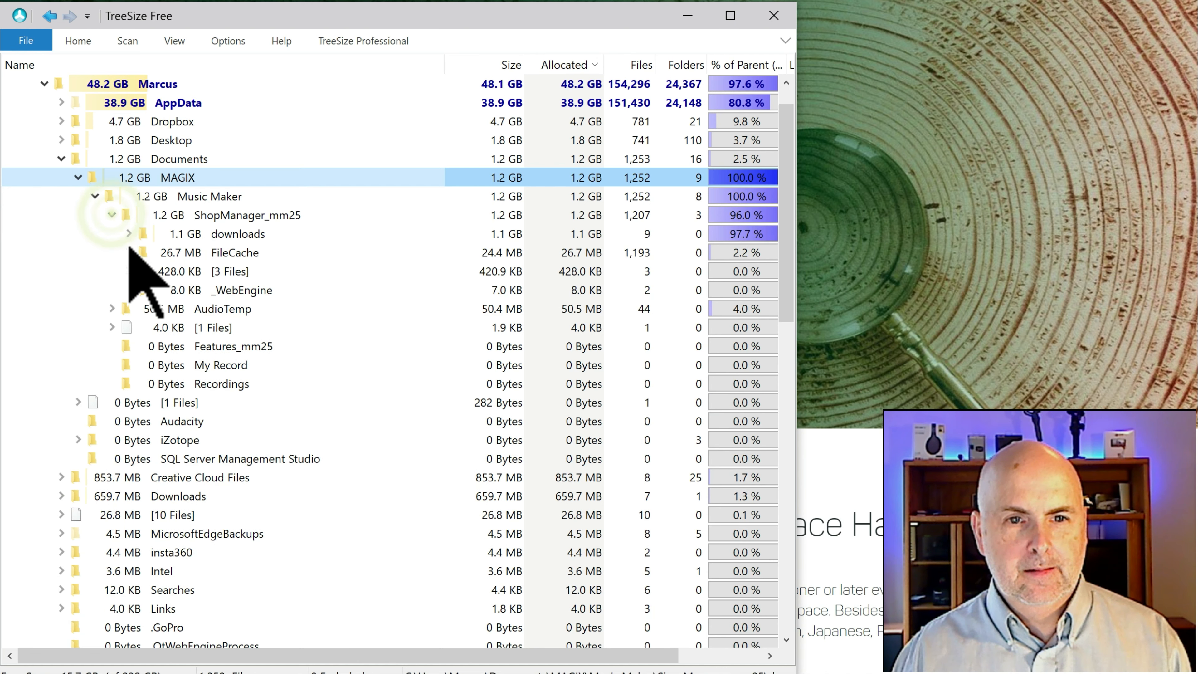
click(128, 234)
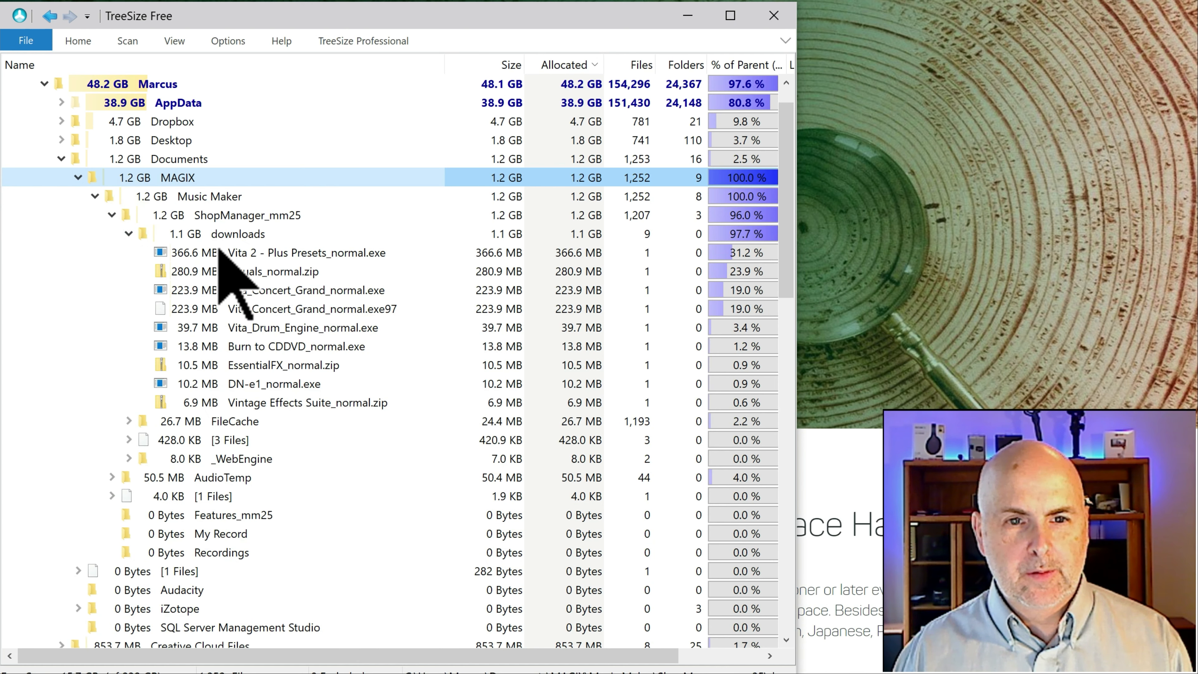
click(236, 235)
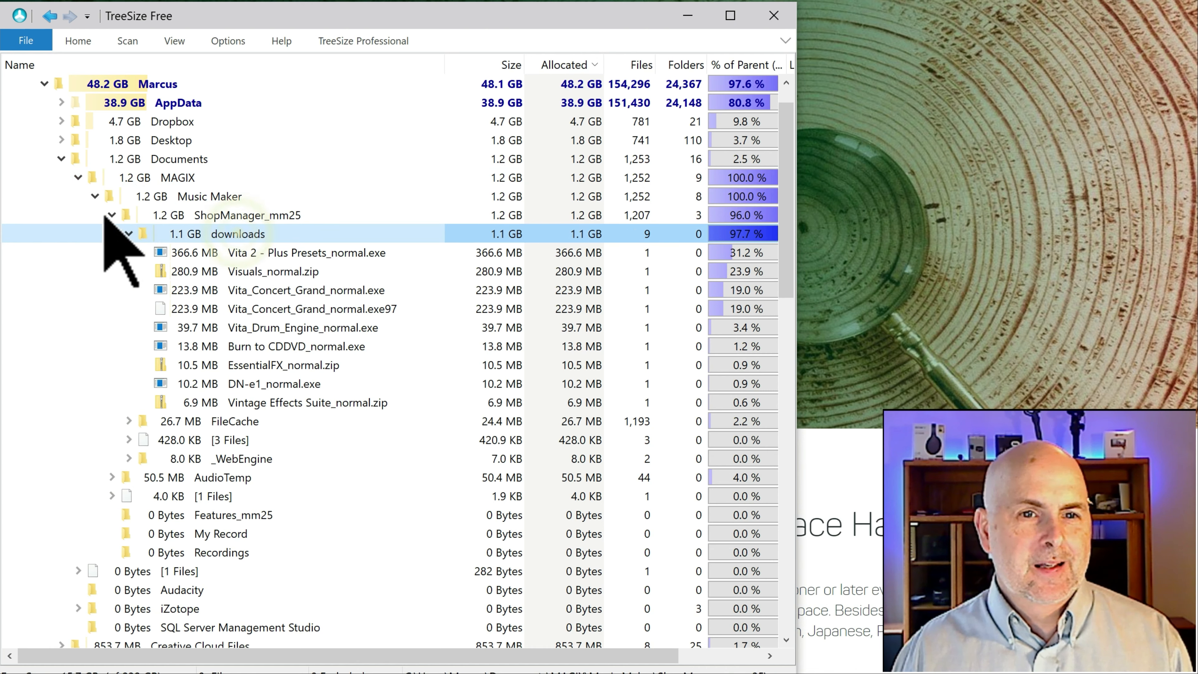
click(46, 85)
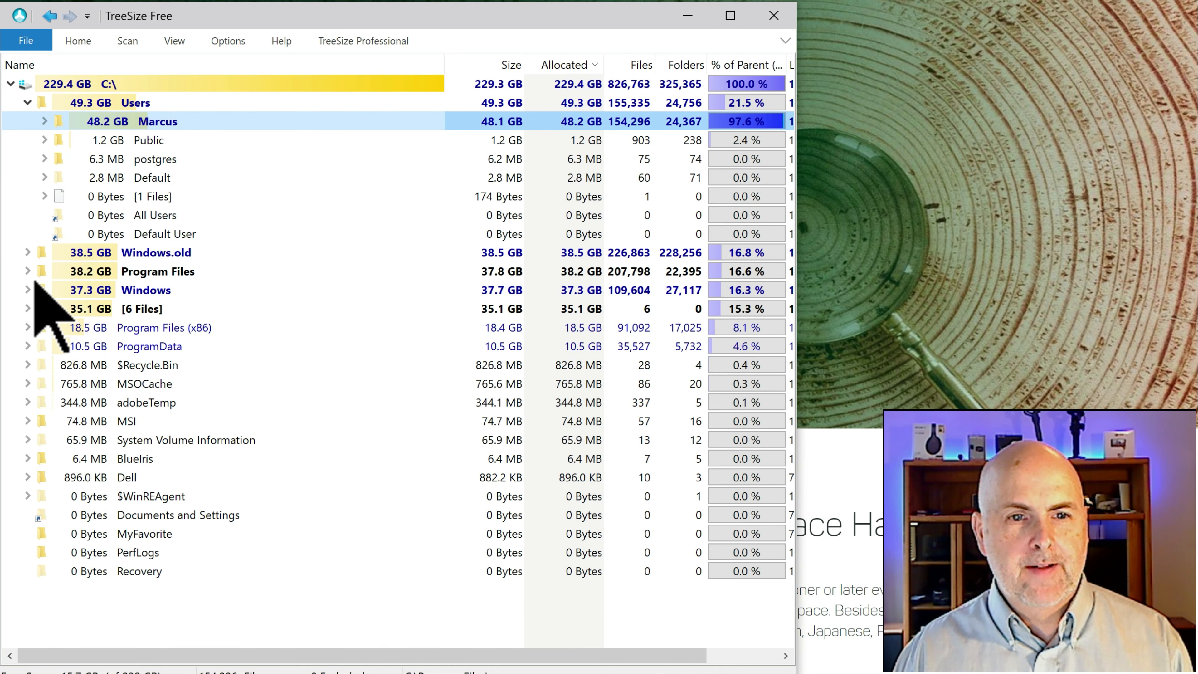
- Expand Program Files and check the sizes of the Maxon Cinema 4D R21 and R22 folders
click(27, 271)
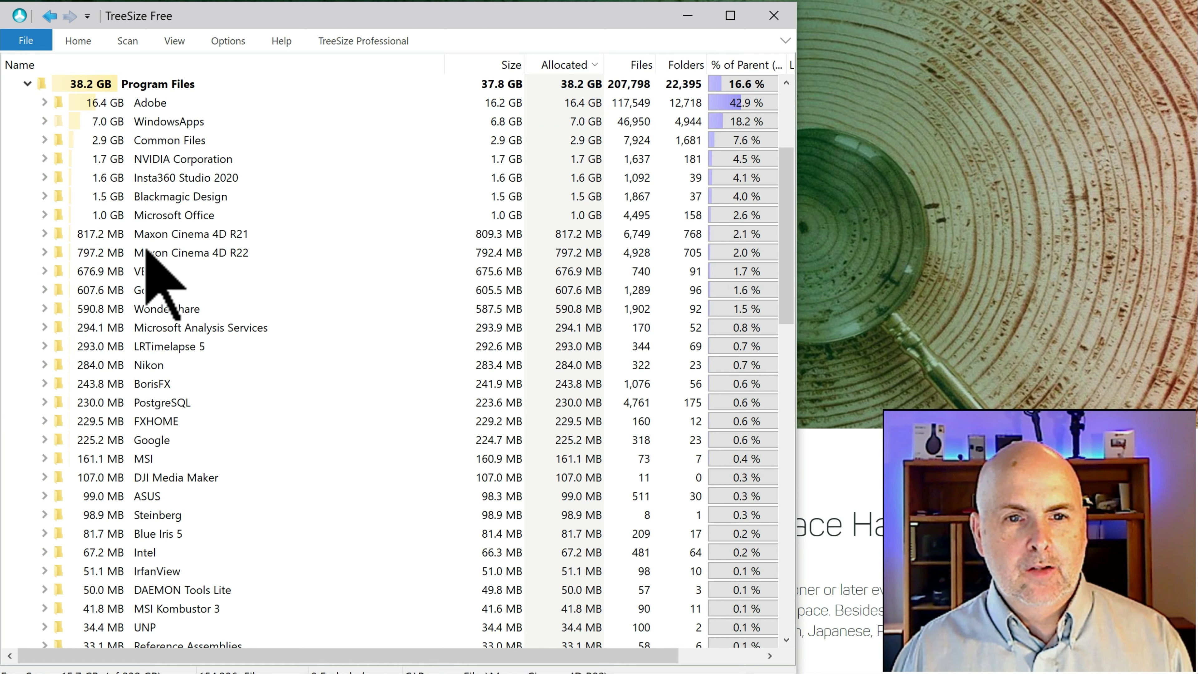
click(173, 236)
click(169, 255)
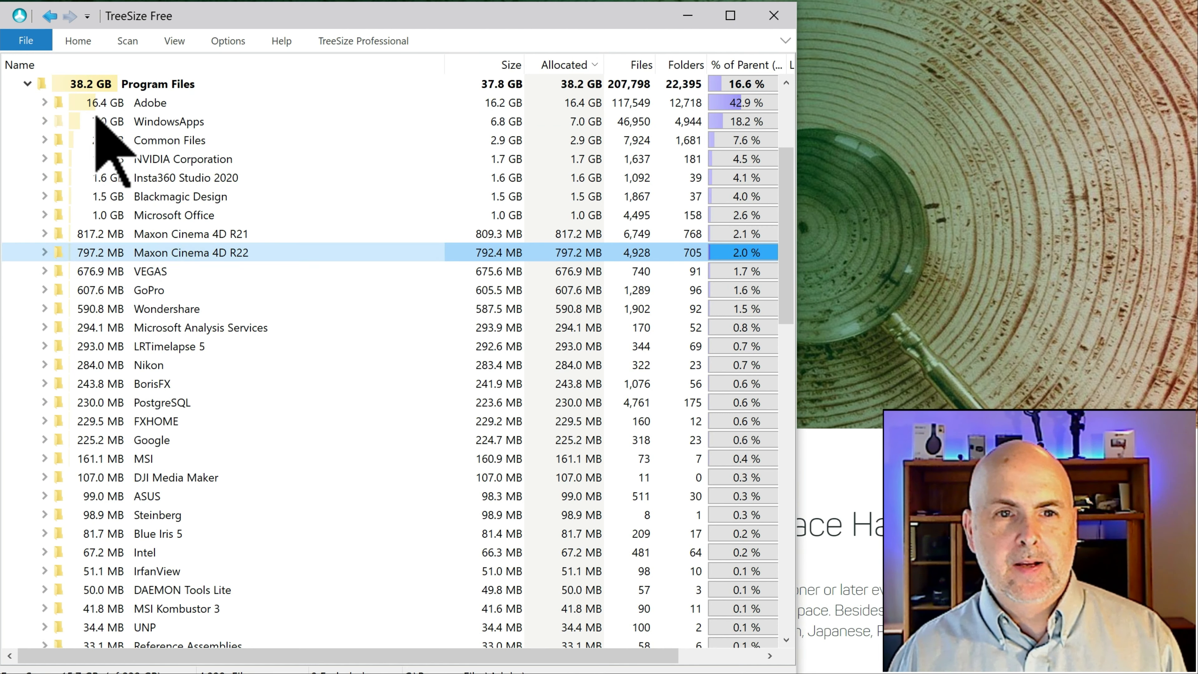
- Expand the Adobe folder, examine its program folders from Premiere Pro 2020 to Dreamweaver CC 2019, and collapse Program Files
click(44, 102)
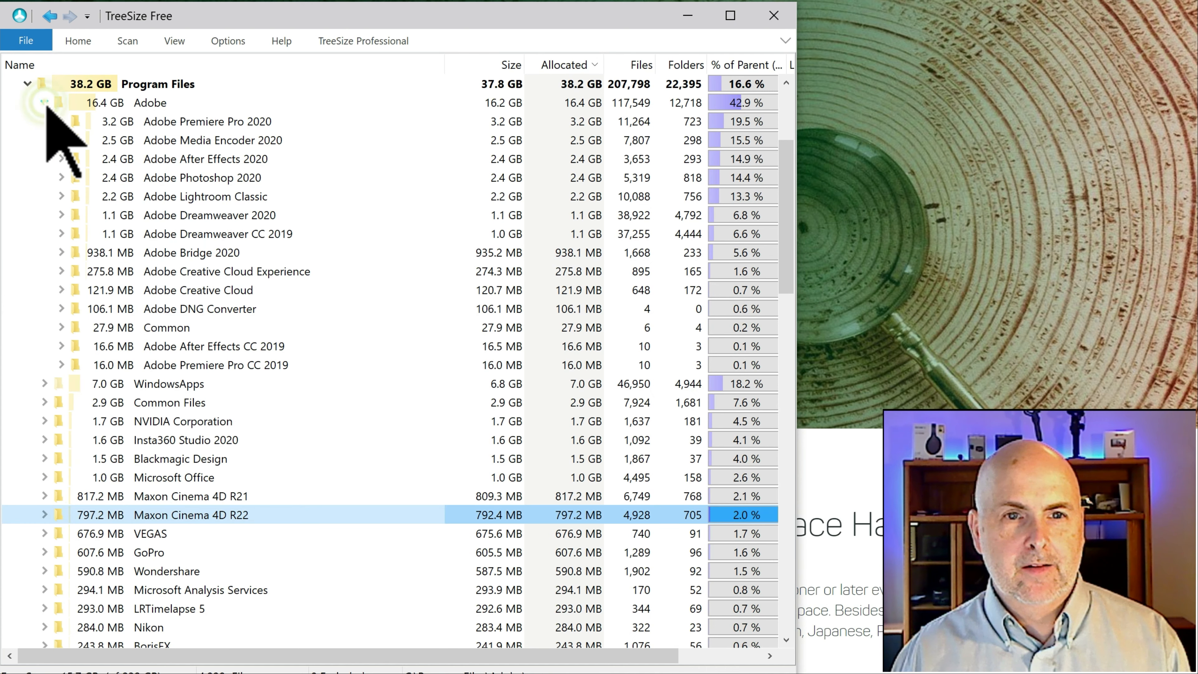
click(175, 126)
click(175, 143)
click(181, 160)
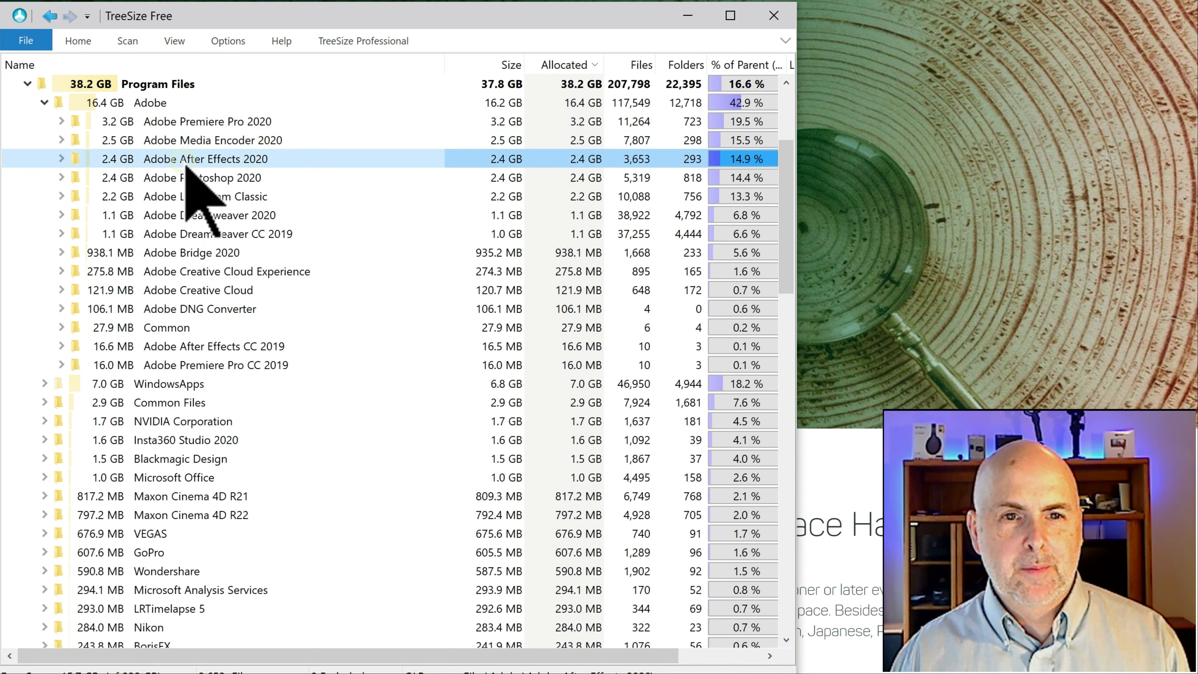
click(191, 178)
click(207, 197)
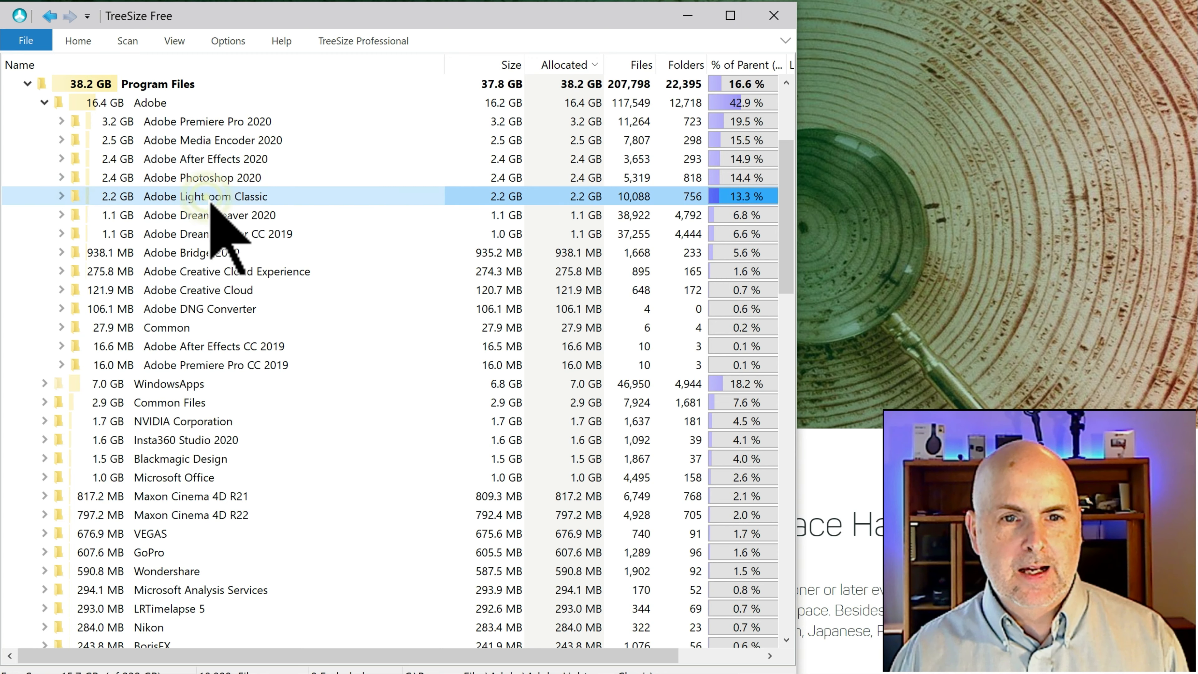
click(214, 215)
click(225, 233)
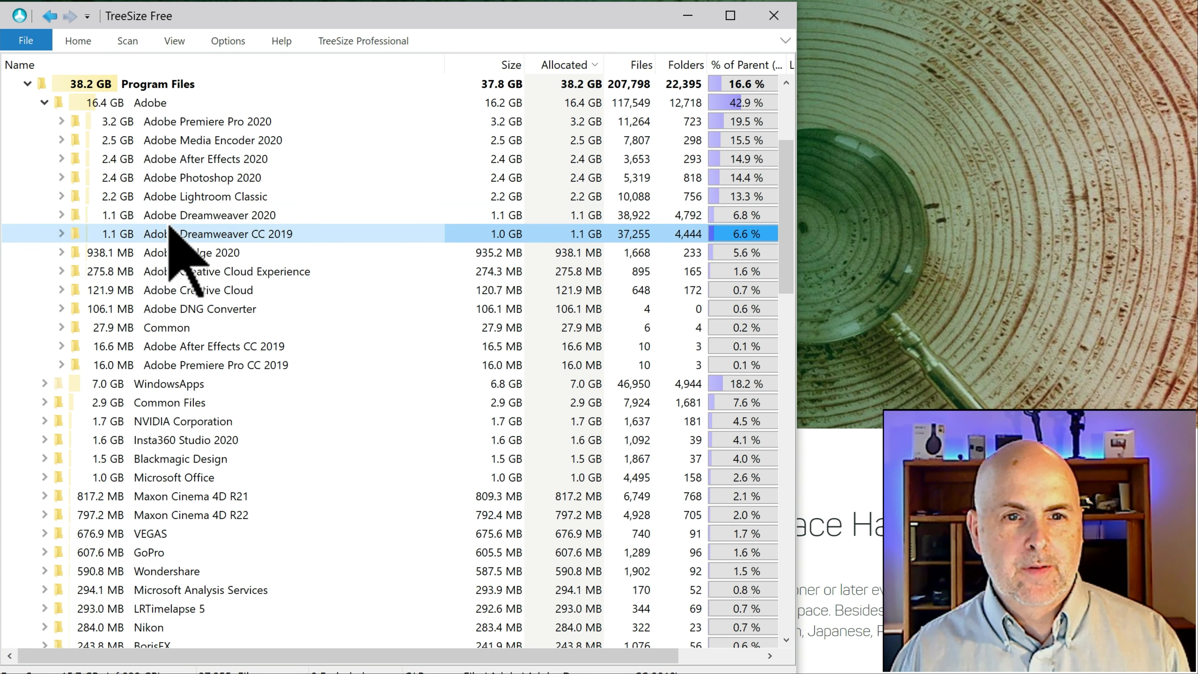
mouse_move(183, 231)
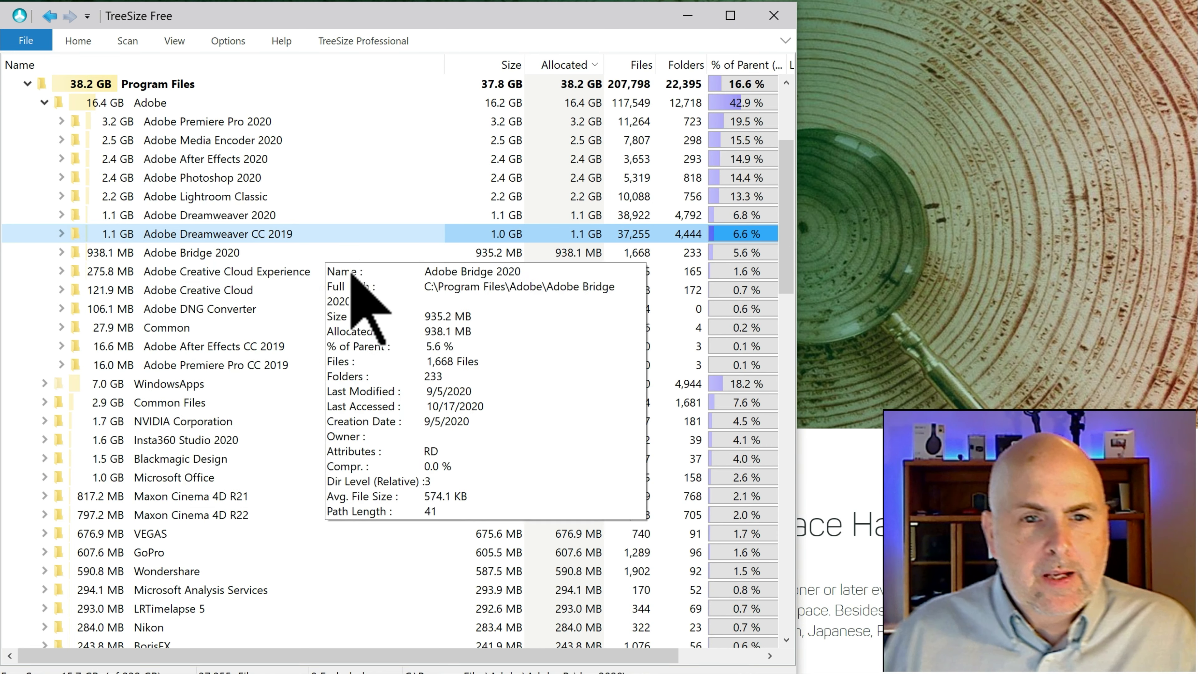
mouse_move(294, 368)
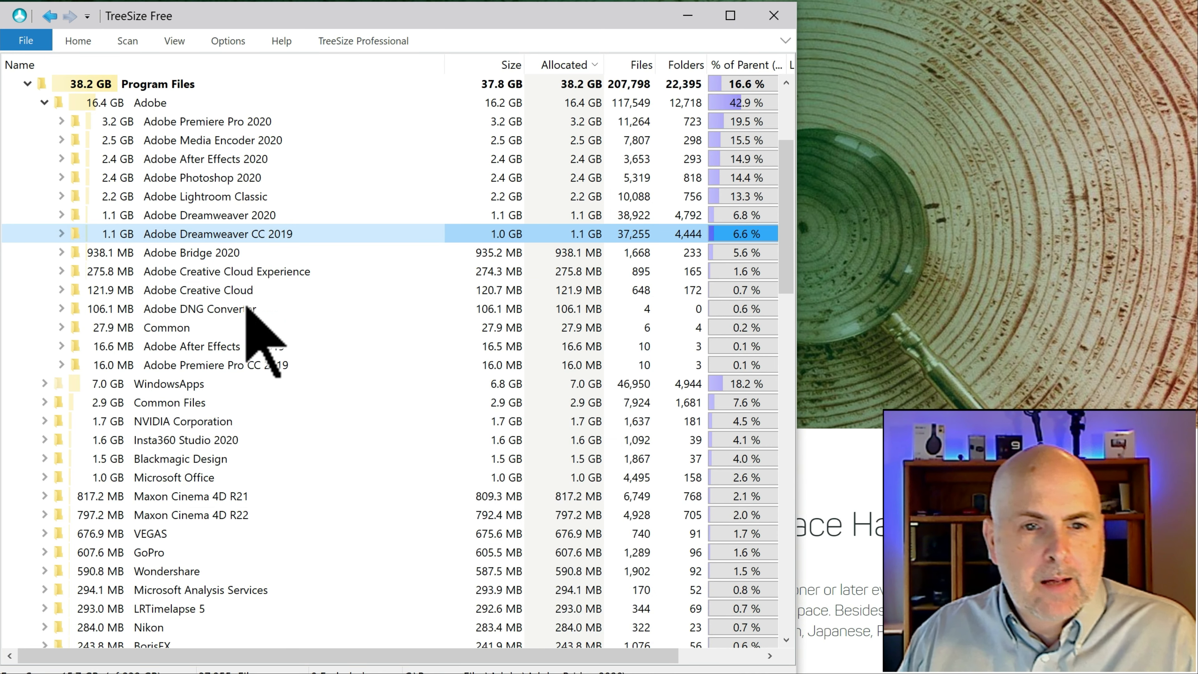
mouse_move(229, 241)
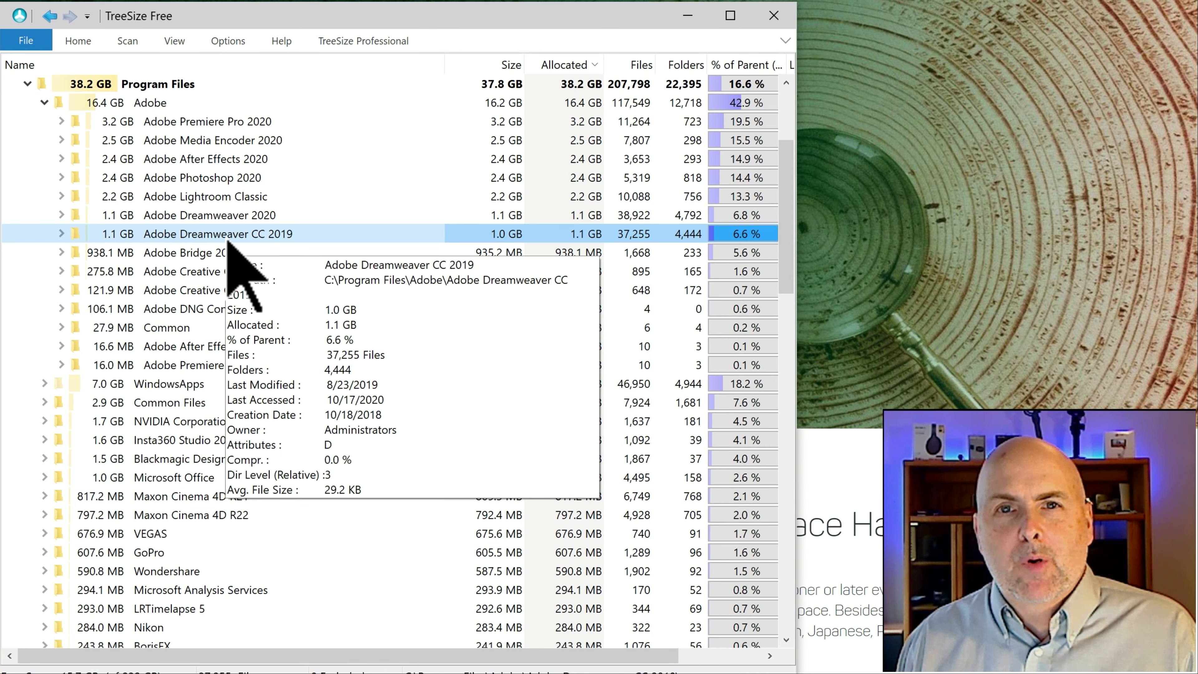
mouse_move(70, 155)
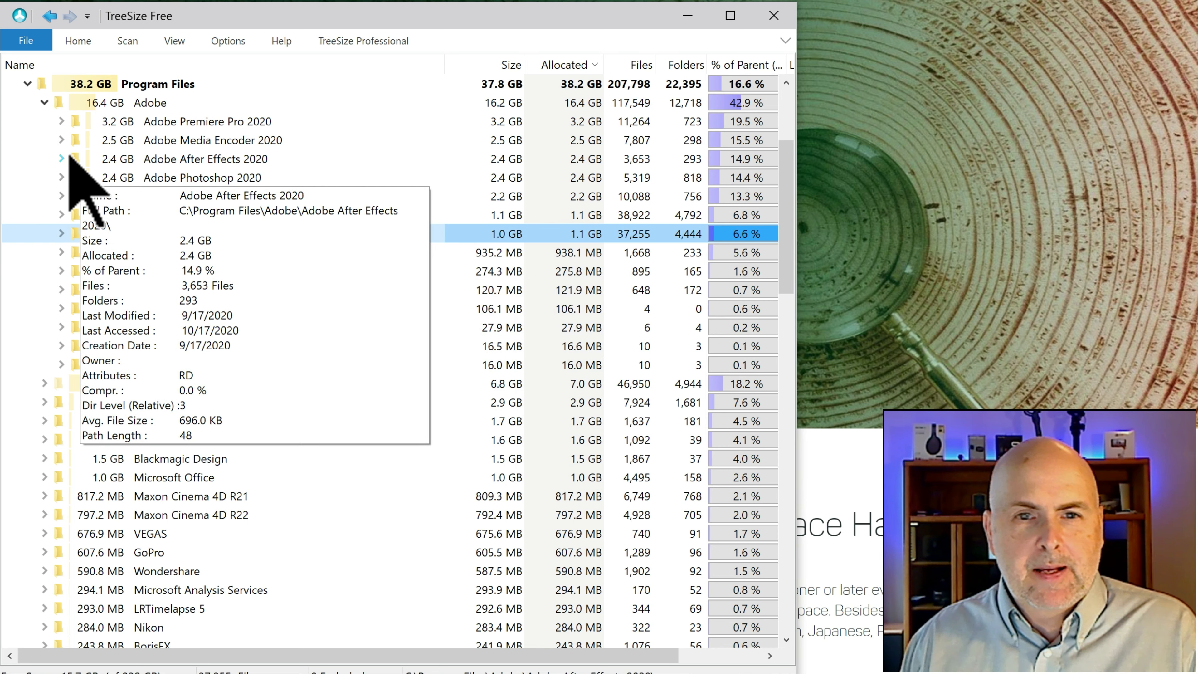
click(27, 84)
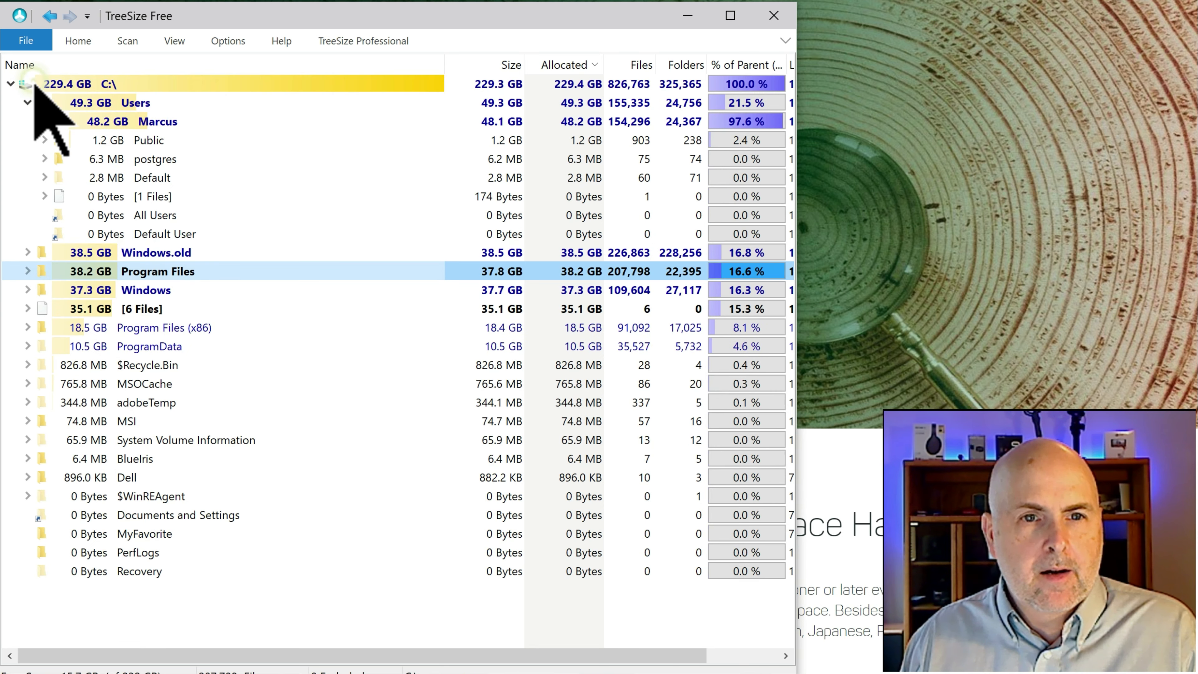
- Expand Windows.old, inspect the contents of its WINDOWS subfolder, and collapse that subfolder
click(162, 253)
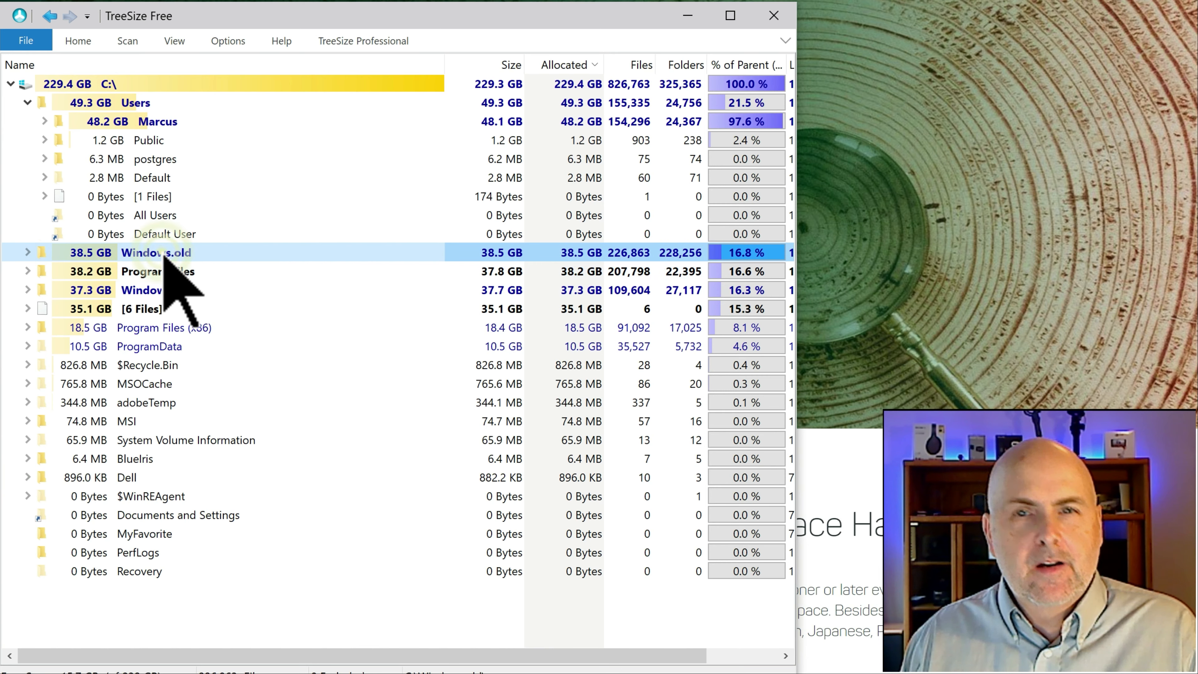
mouse_move(163, 255)
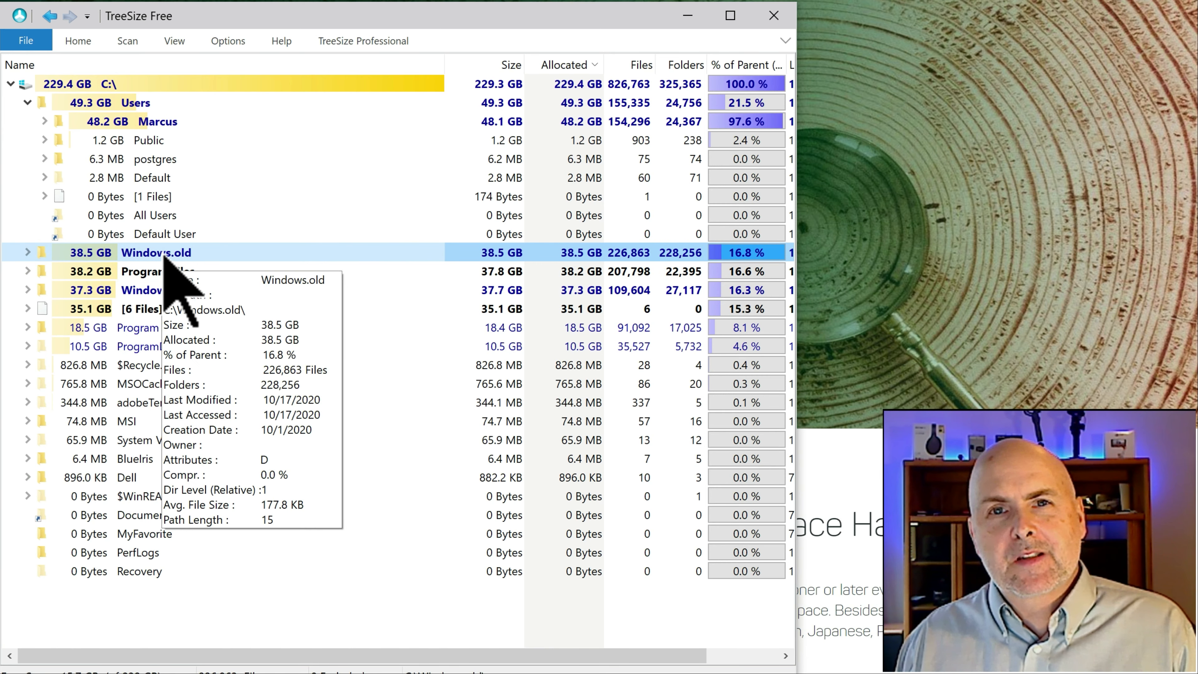
click(28, 253)
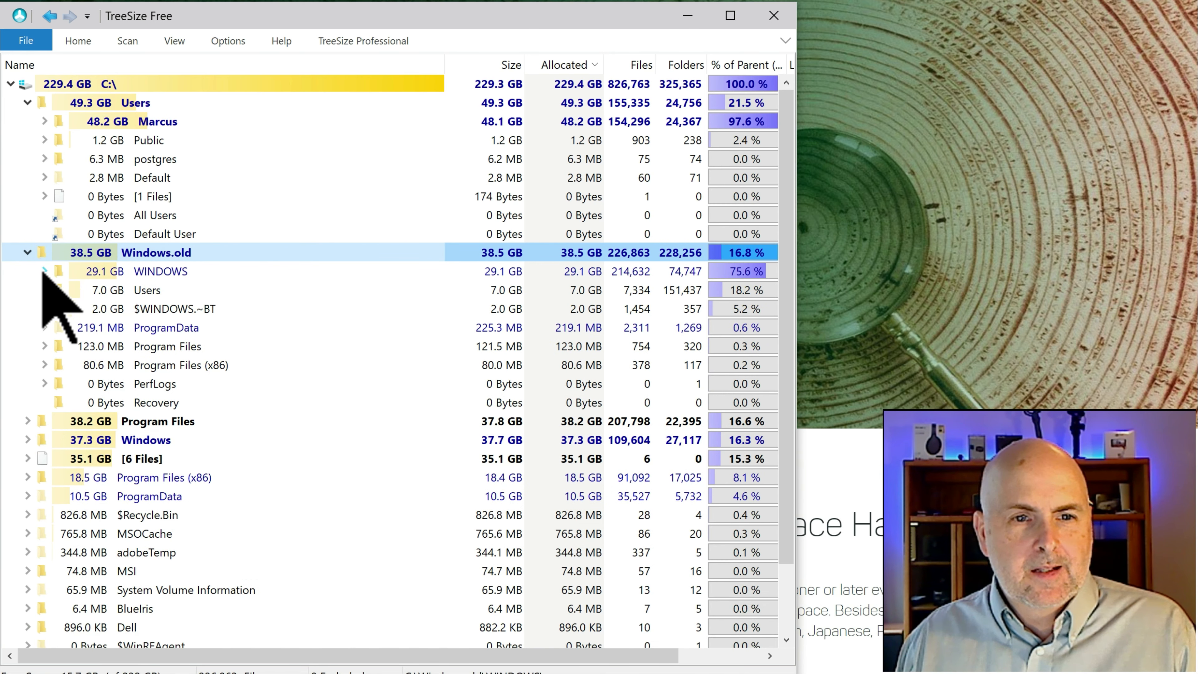
click(45, 272)
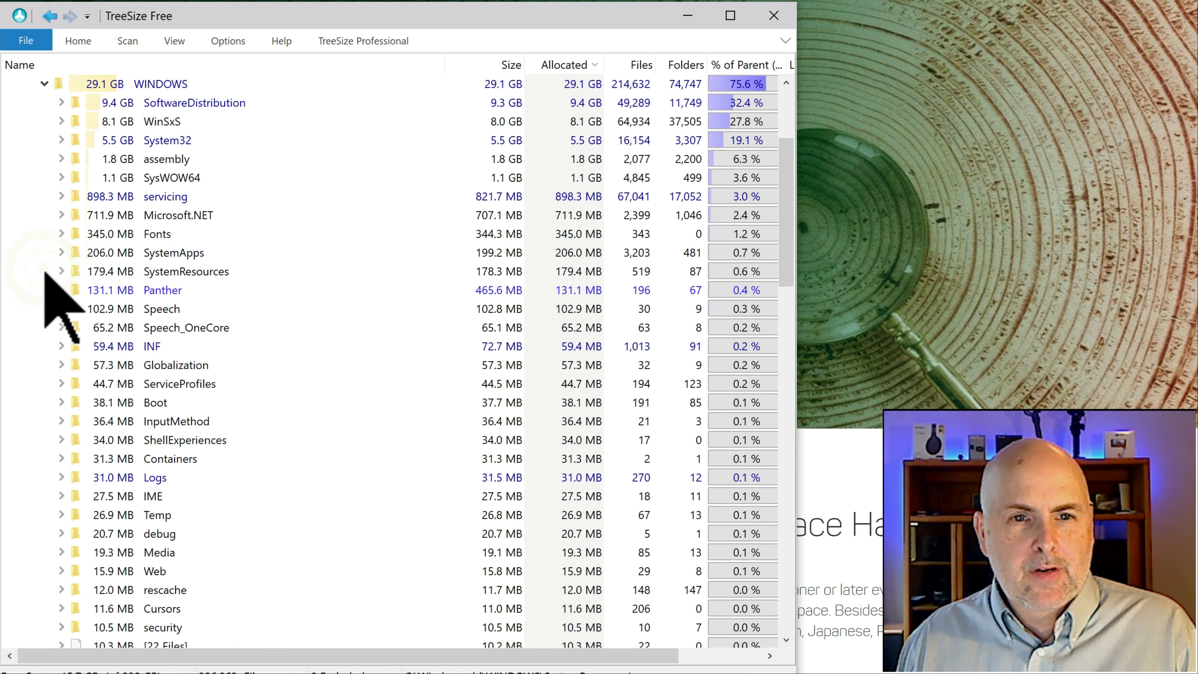
click(44, 83)
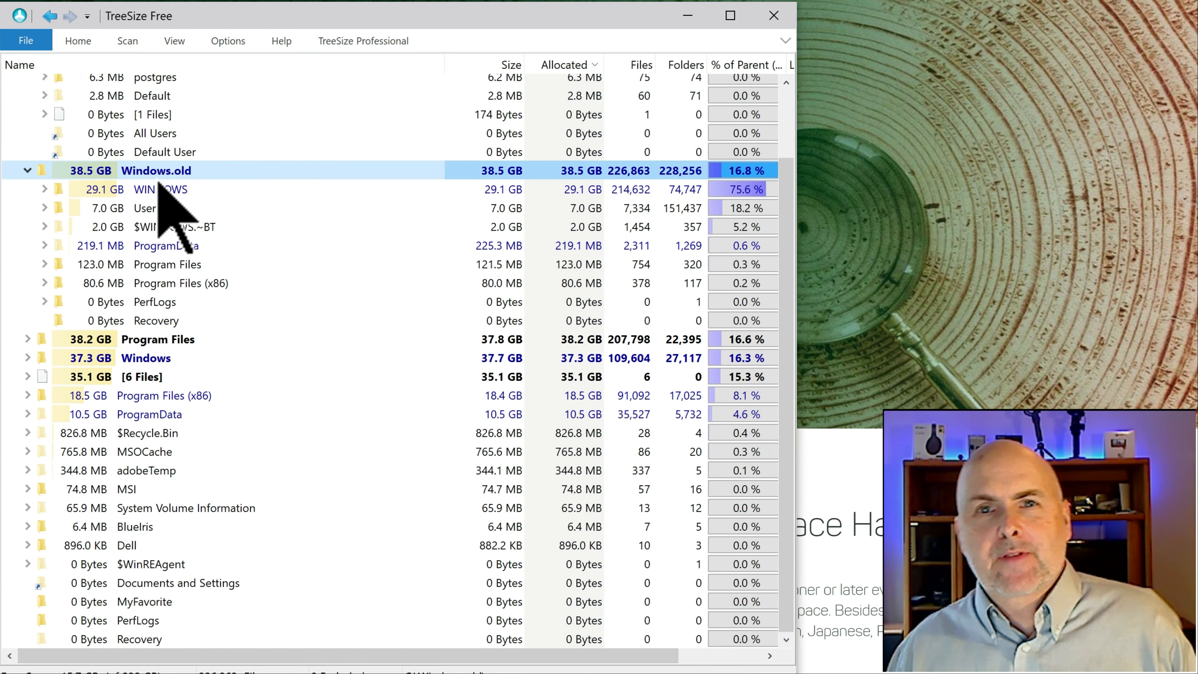
- Close the TreeSize Free window and dismiss the already open Local Disk (C:) Properties dialog
mouse_move(159, 184)
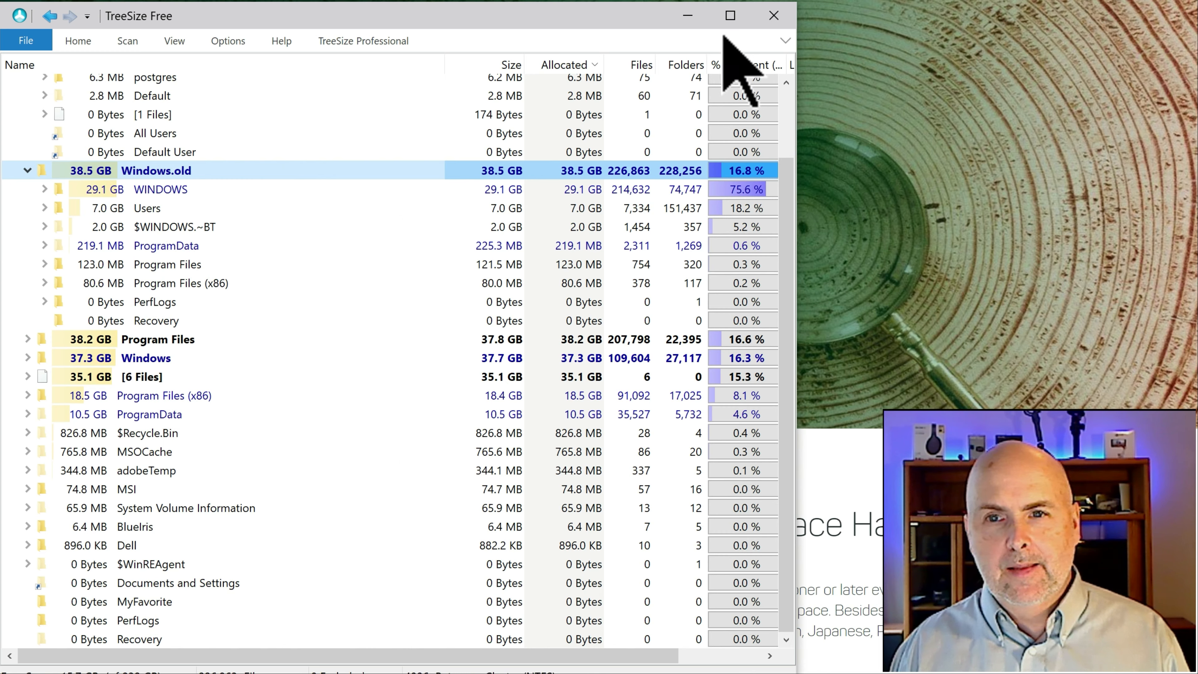
click(776, 16)
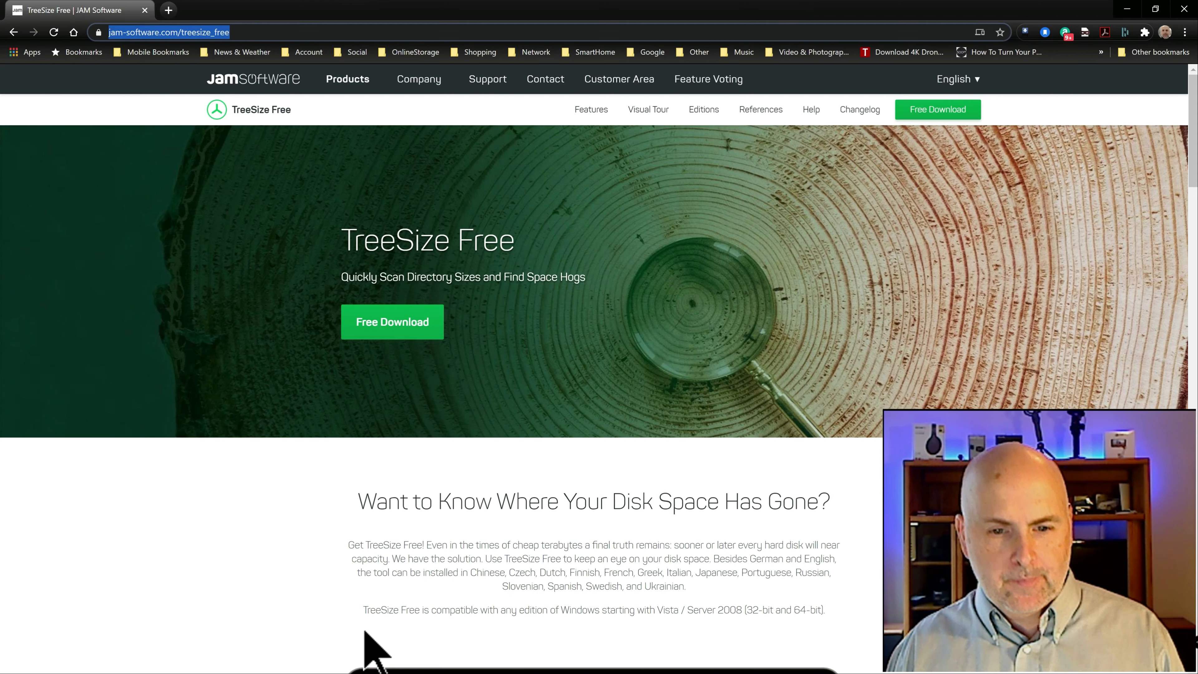
key(alt+Tab)
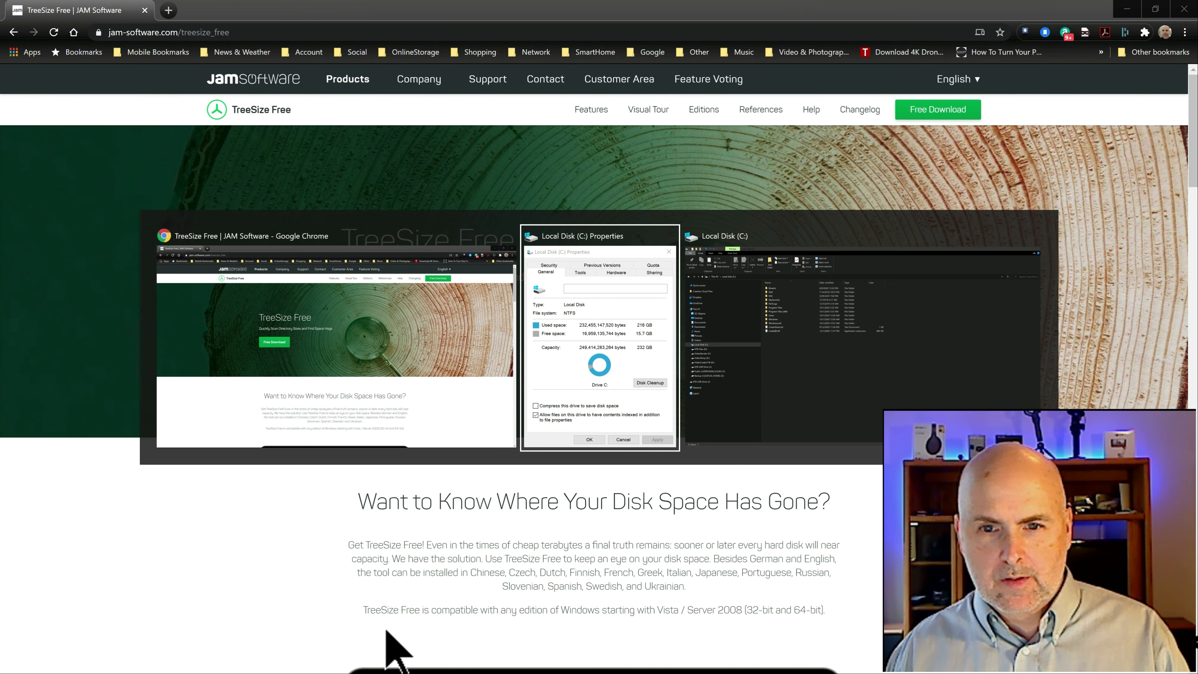
click(568, 368)
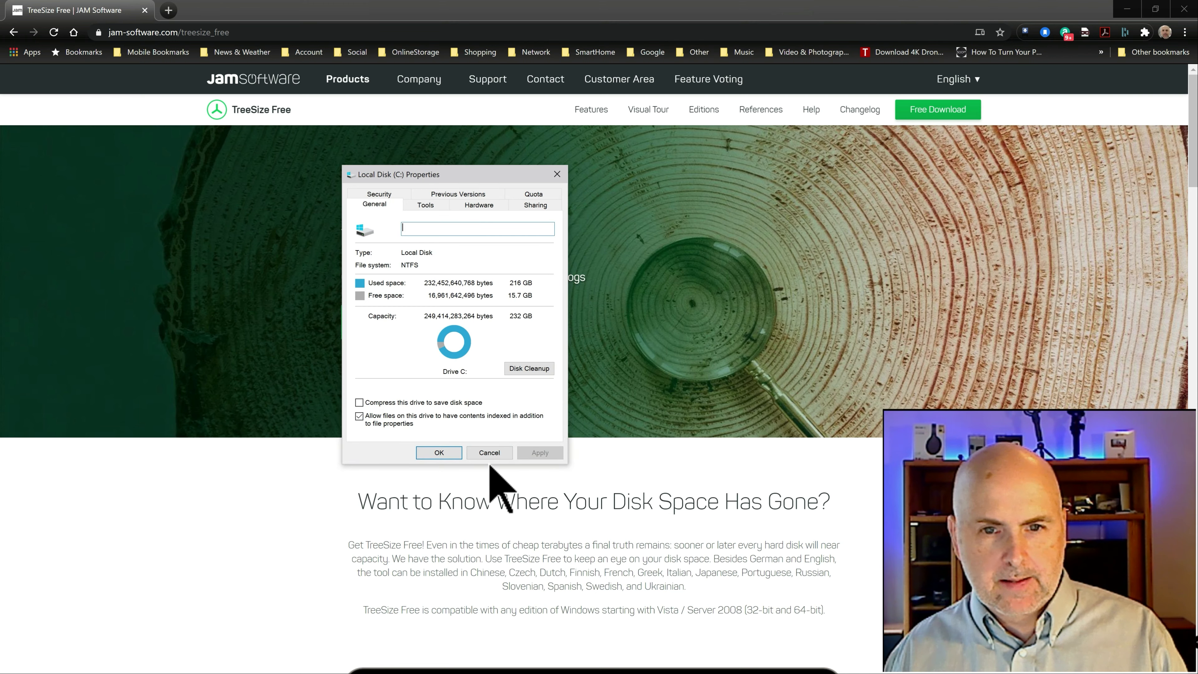
click(493, 452)
- Switch to the File Explorer window and open the properties of Local Disk (C:)
key(alt+Tab)
key(alt+Tab)
right_click(72, 331)
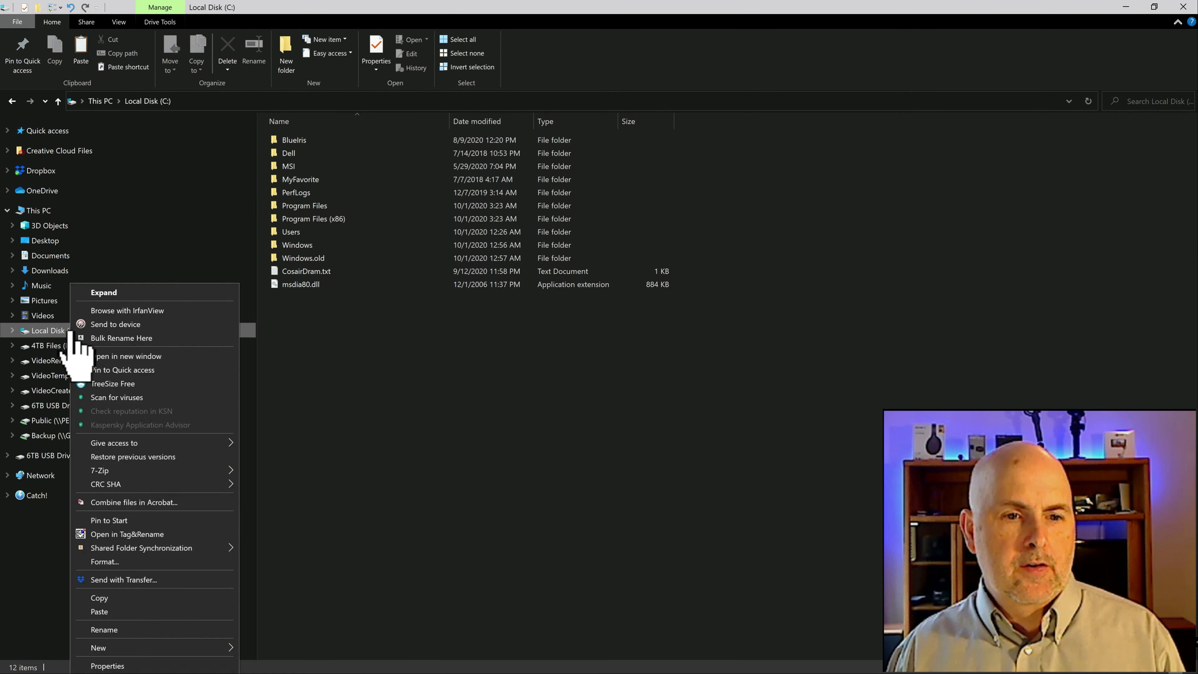
click(128, 664)
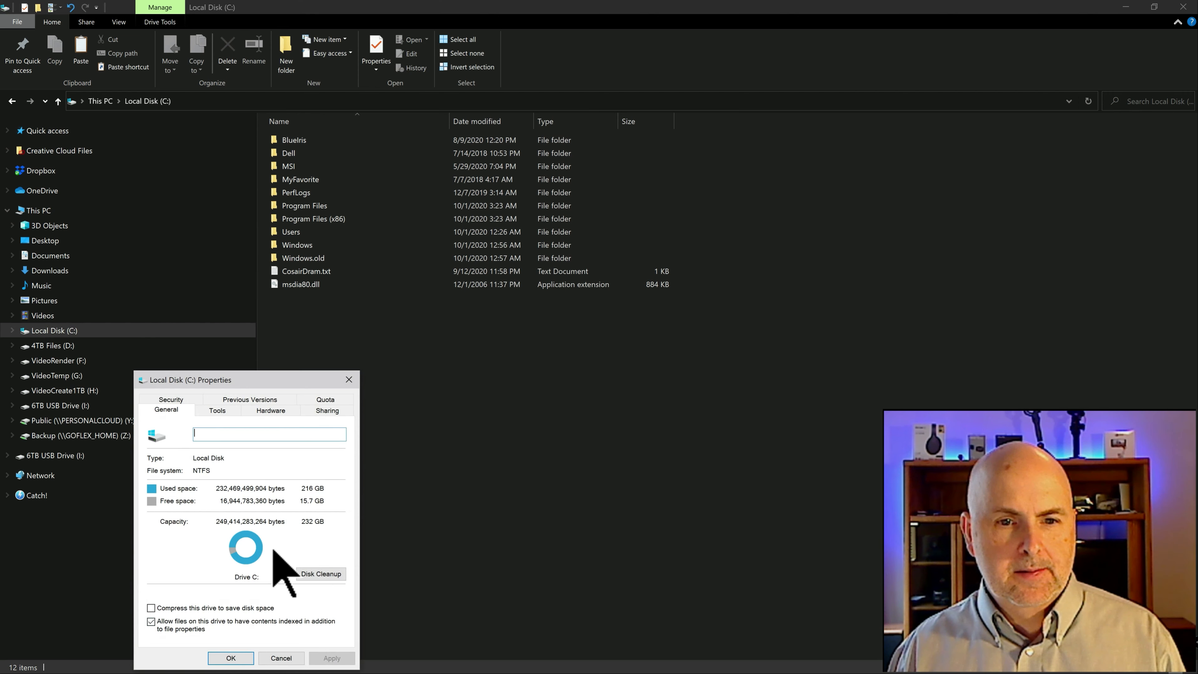
- Start Disk Cleanup for the C: drive and rescan it with system files included
click(323, 573)
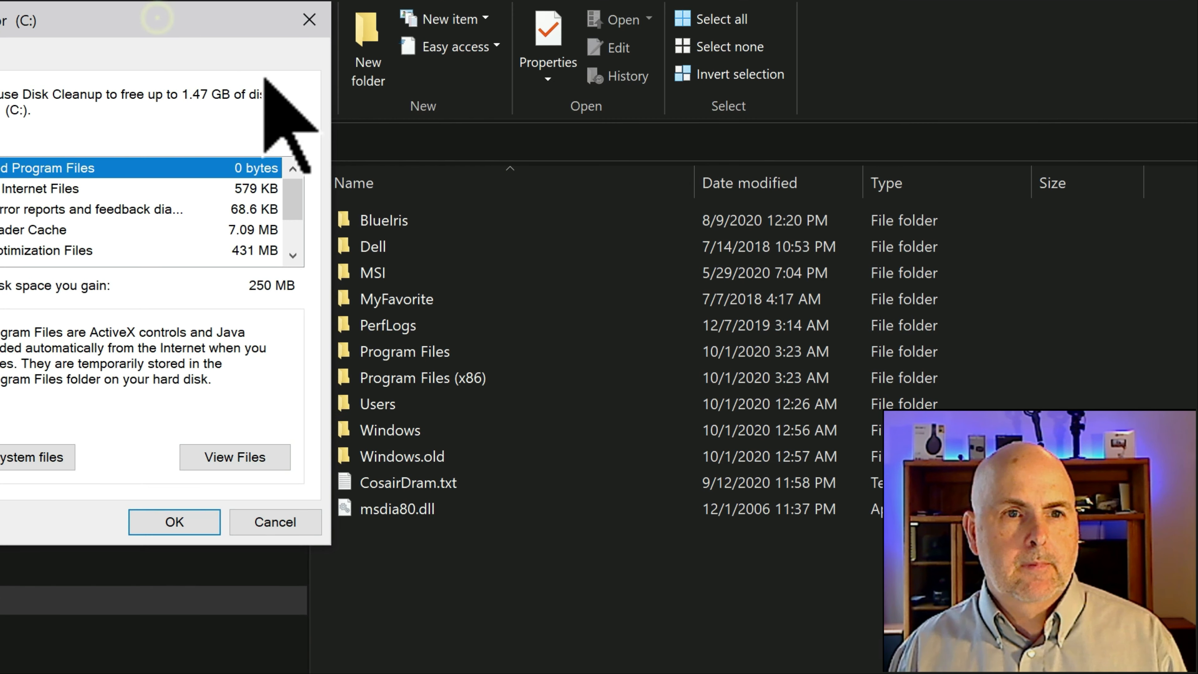
drag(157, 18, 699, 149)
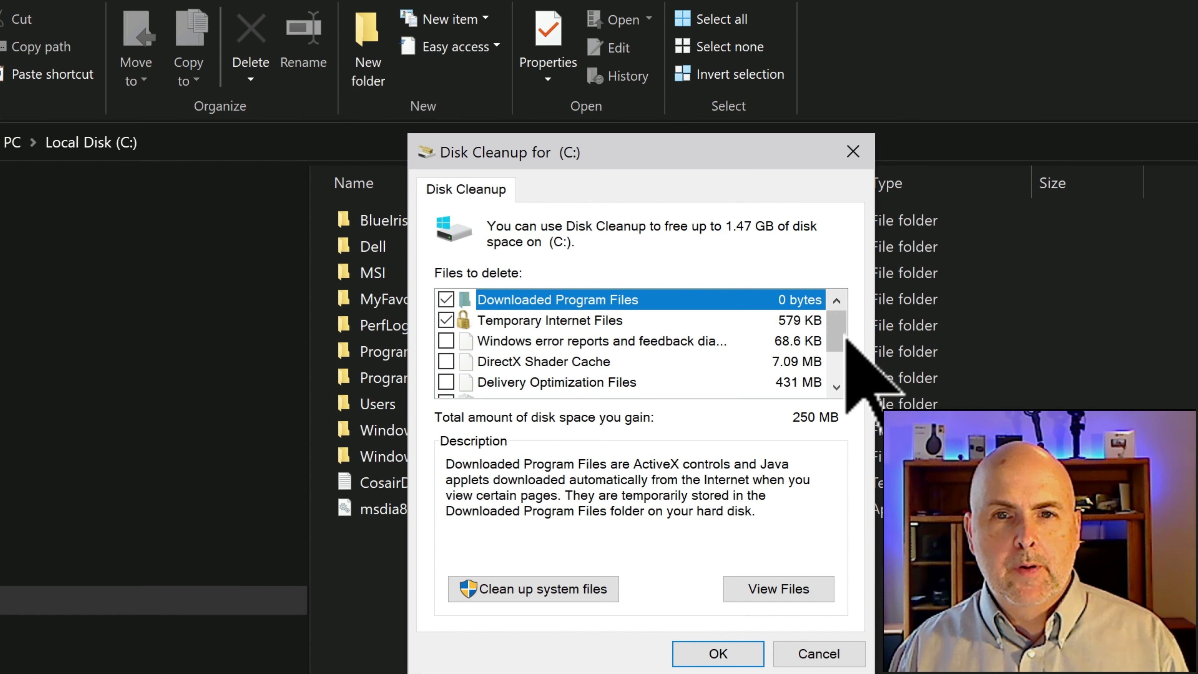
drag(843, 334, 831, 312)
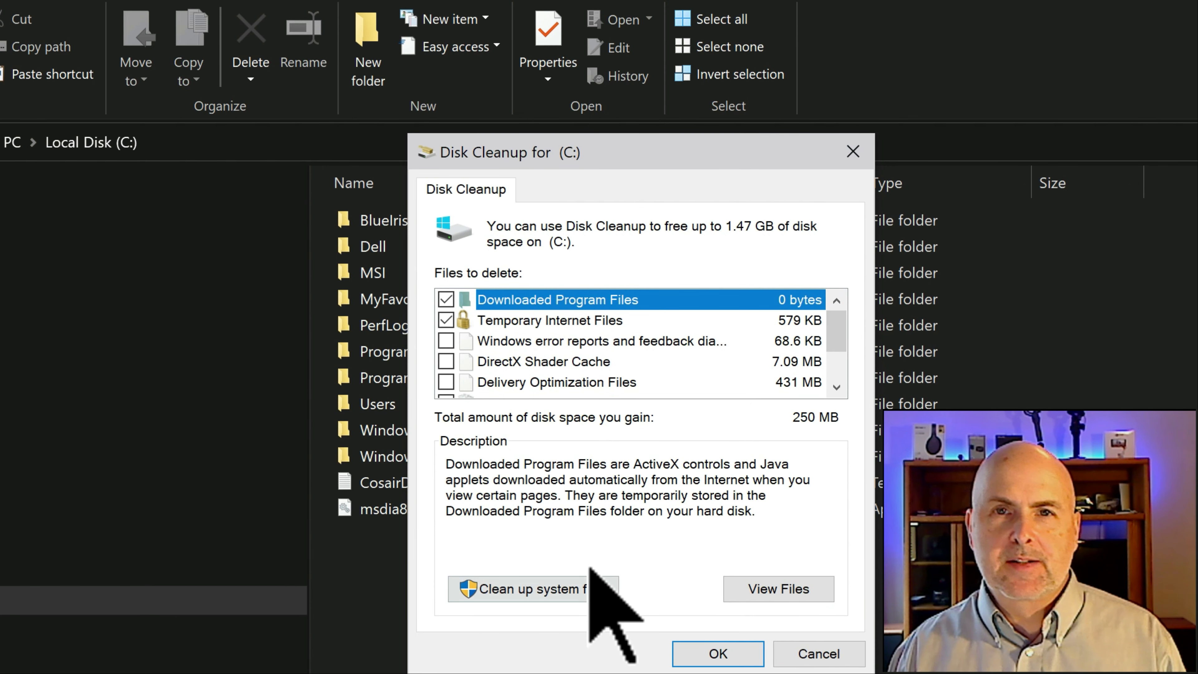
click(545, 593)
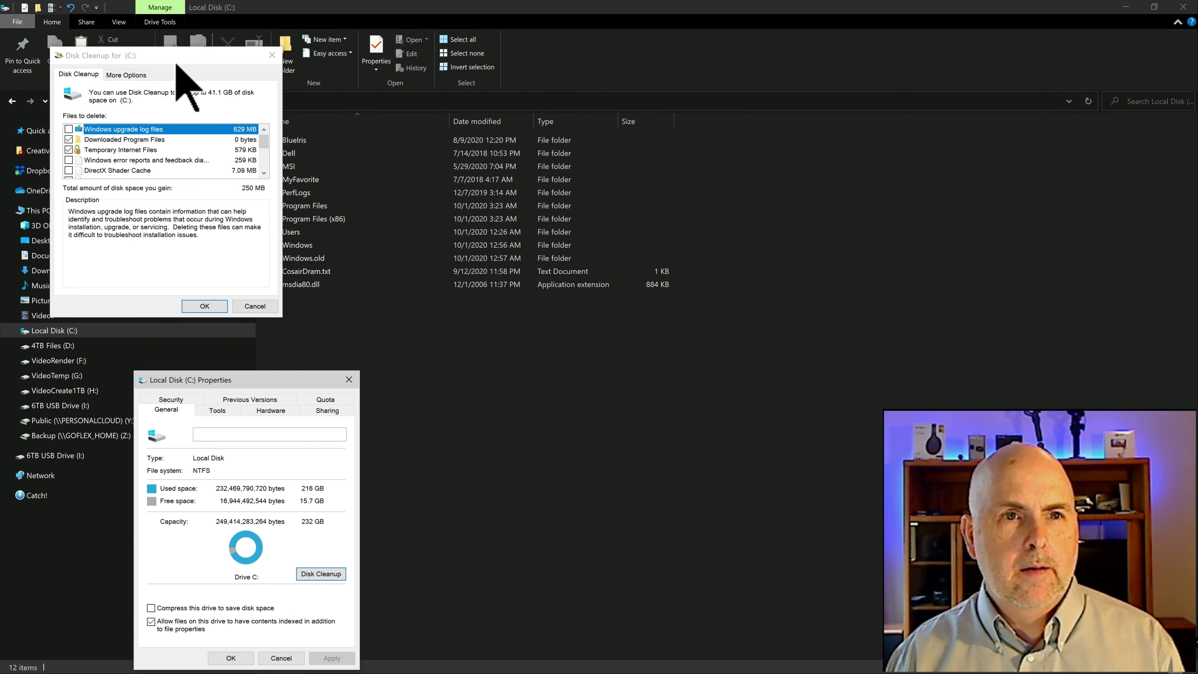
- Read the description of Previous Windows installation(s) in the cleanup list and mark that category for deletion
drag(182, 57, 575, 153)
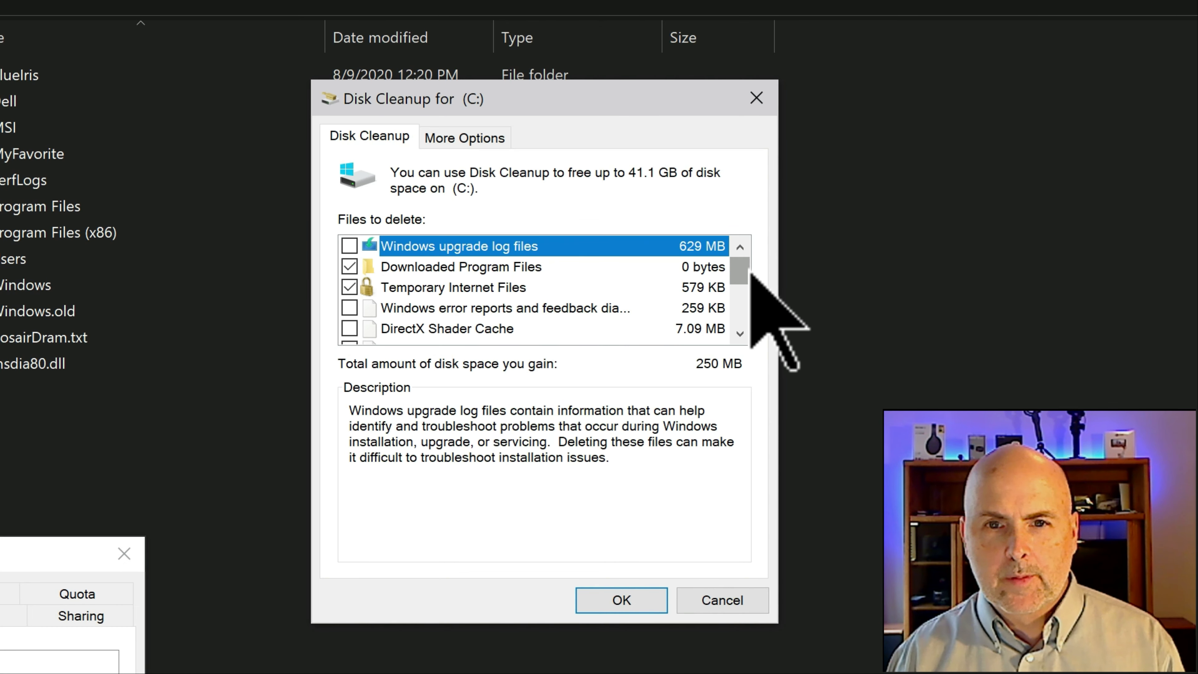
drag(742, 271, 743, 304)
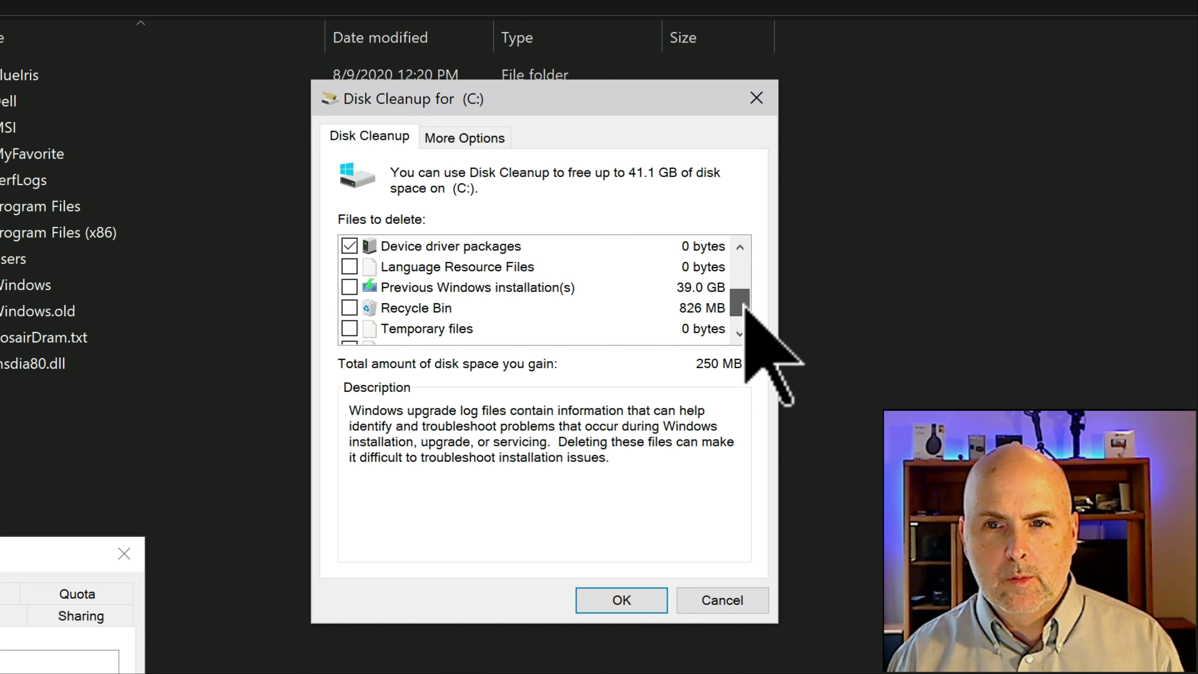
click(496, 295)
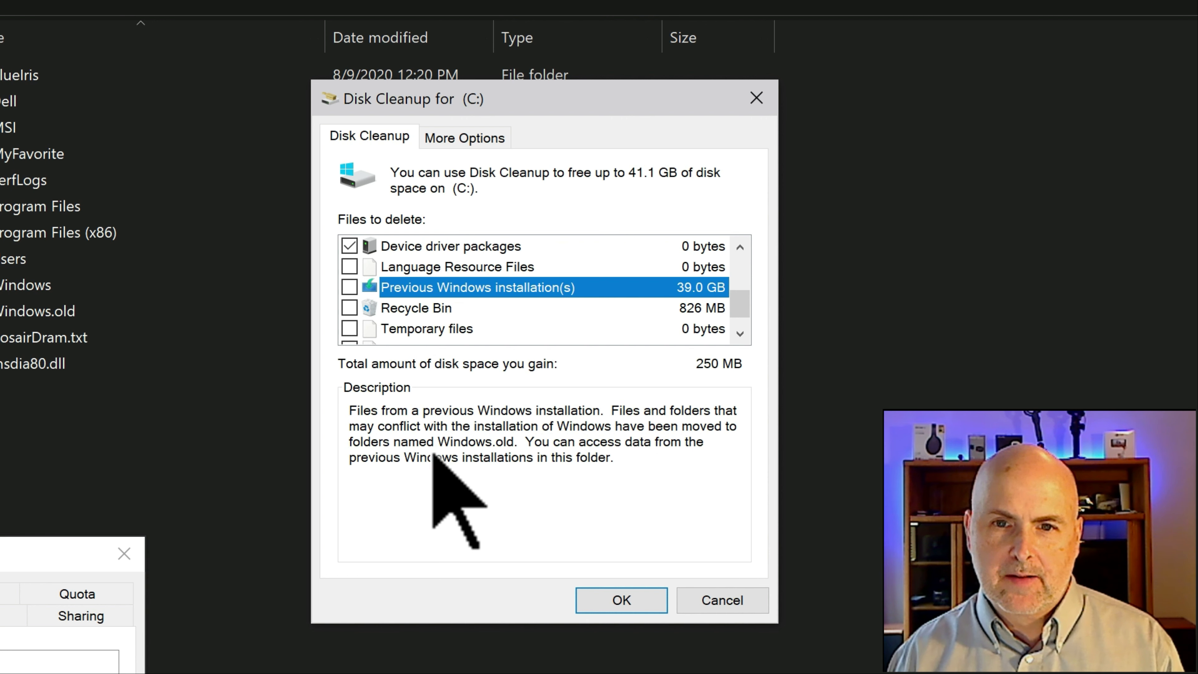
click(349, 286)
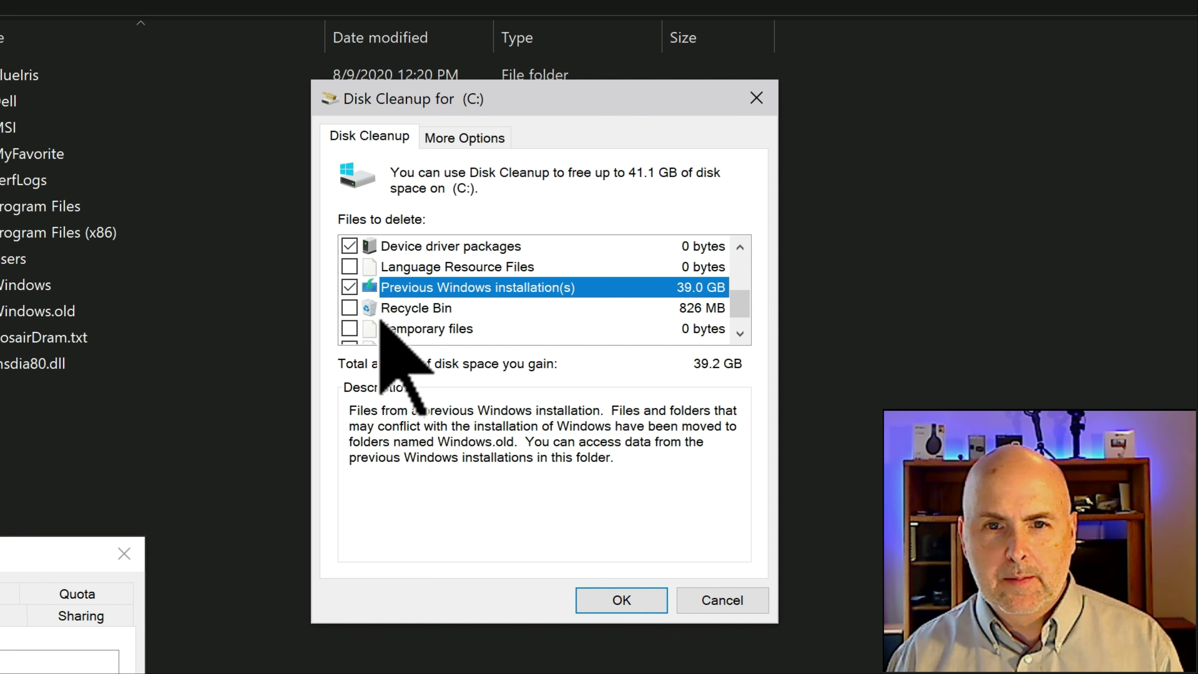
- Check the Recycle Bin entry's description and review the remaining categories in the list of files to delete
click(340, 307)
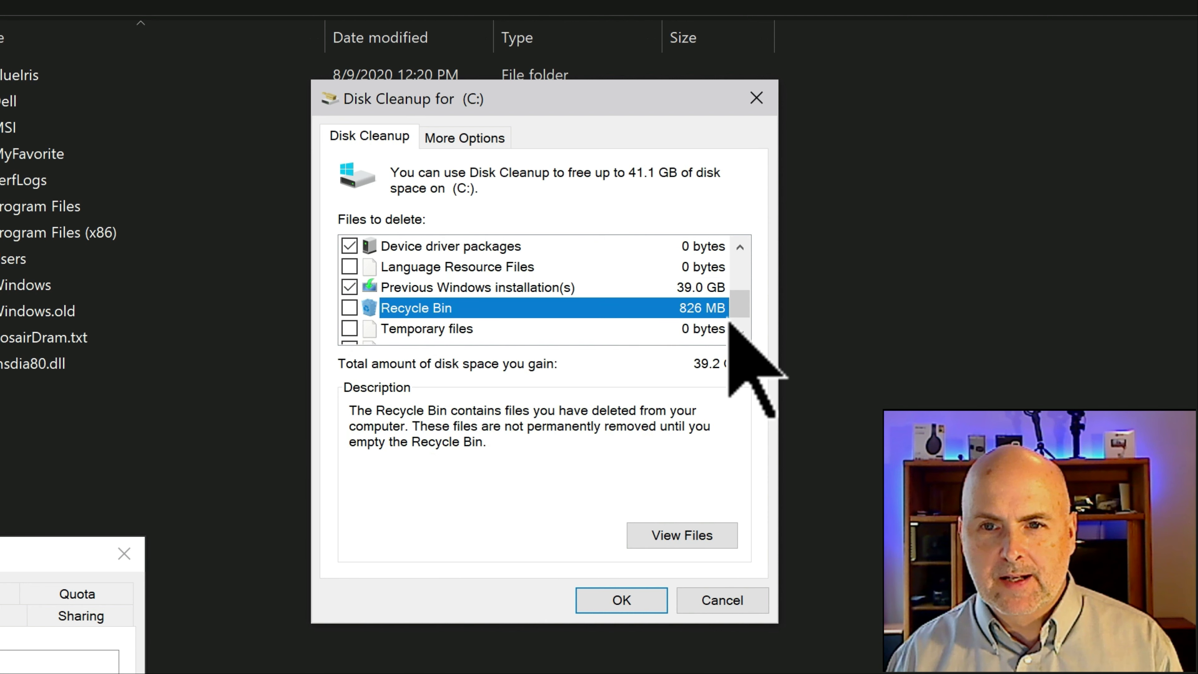
scroll(743, 273, up, 2)
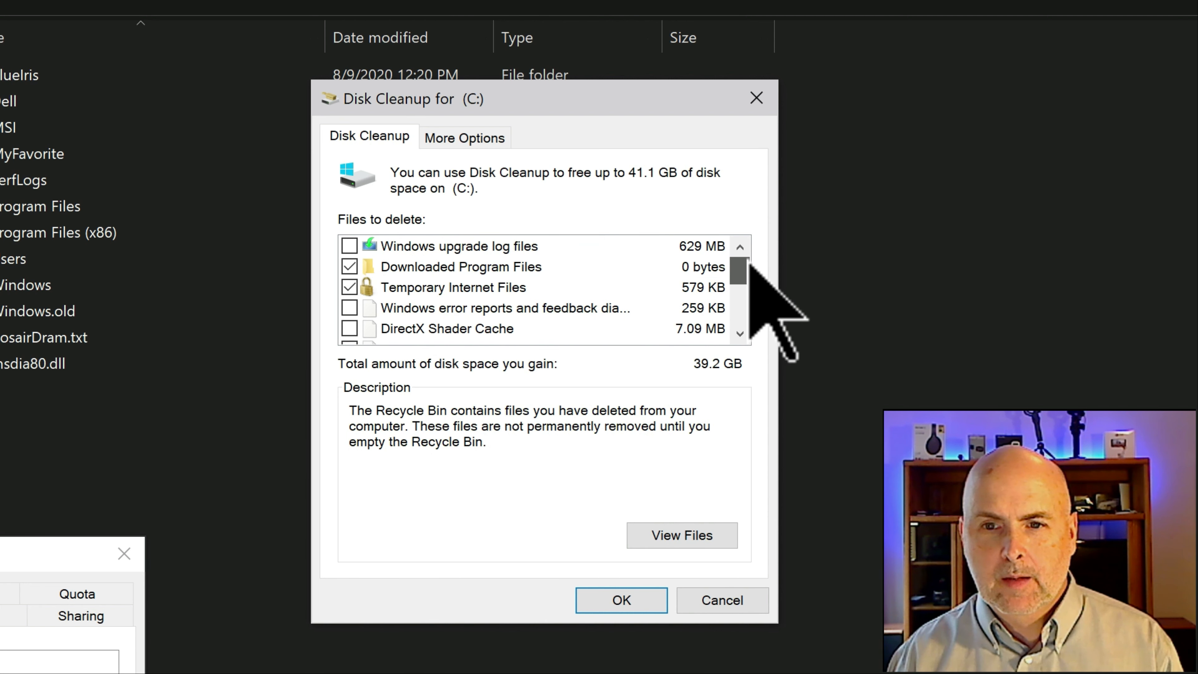
scroll(750, 283, down, 2)
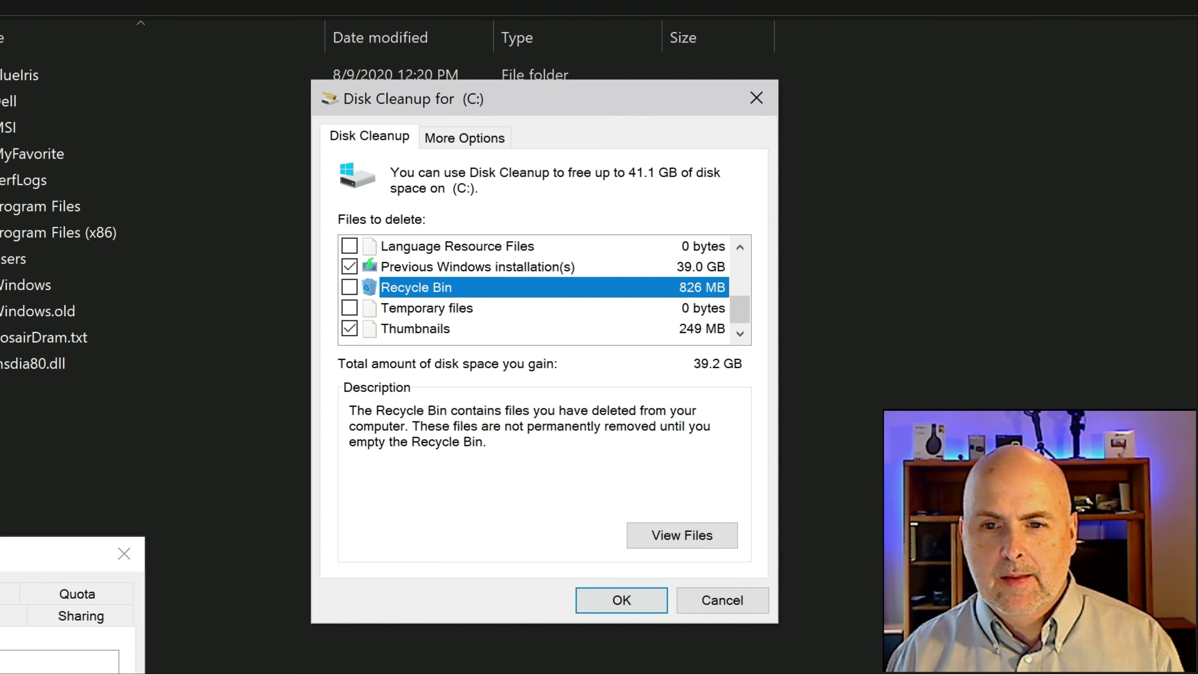
- Run the cleanup, confirming the permanent deletion of the files and the removal of the previous Windows installations
click(626, 607)
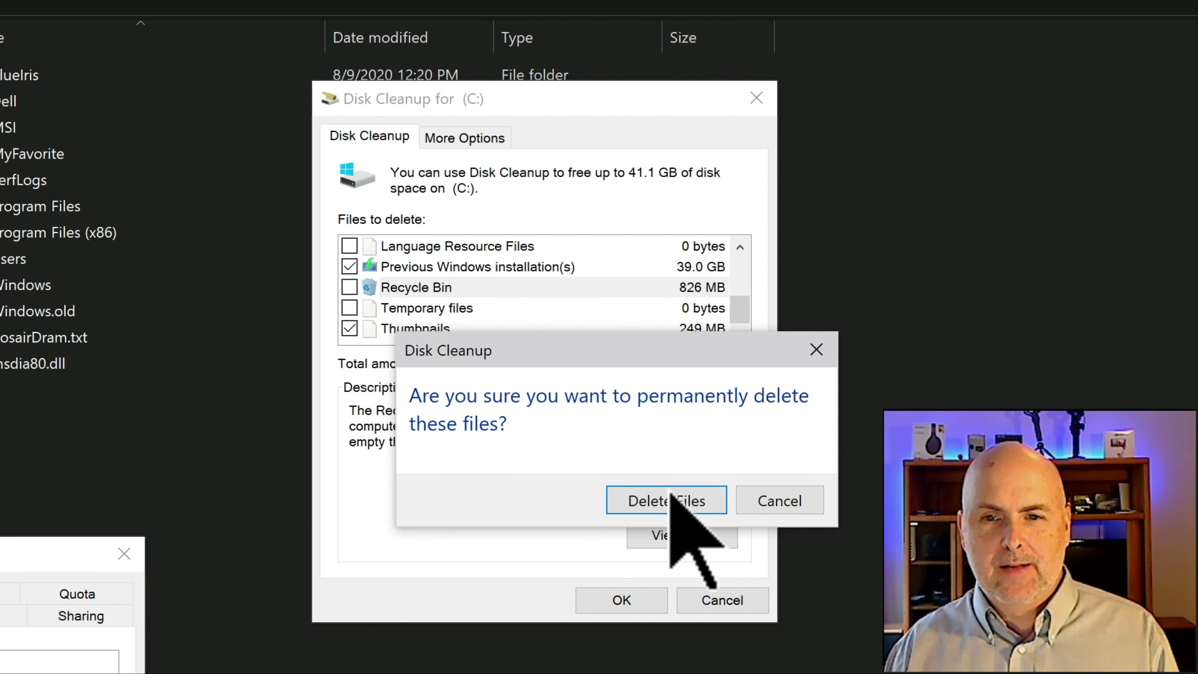
click(668, 498)
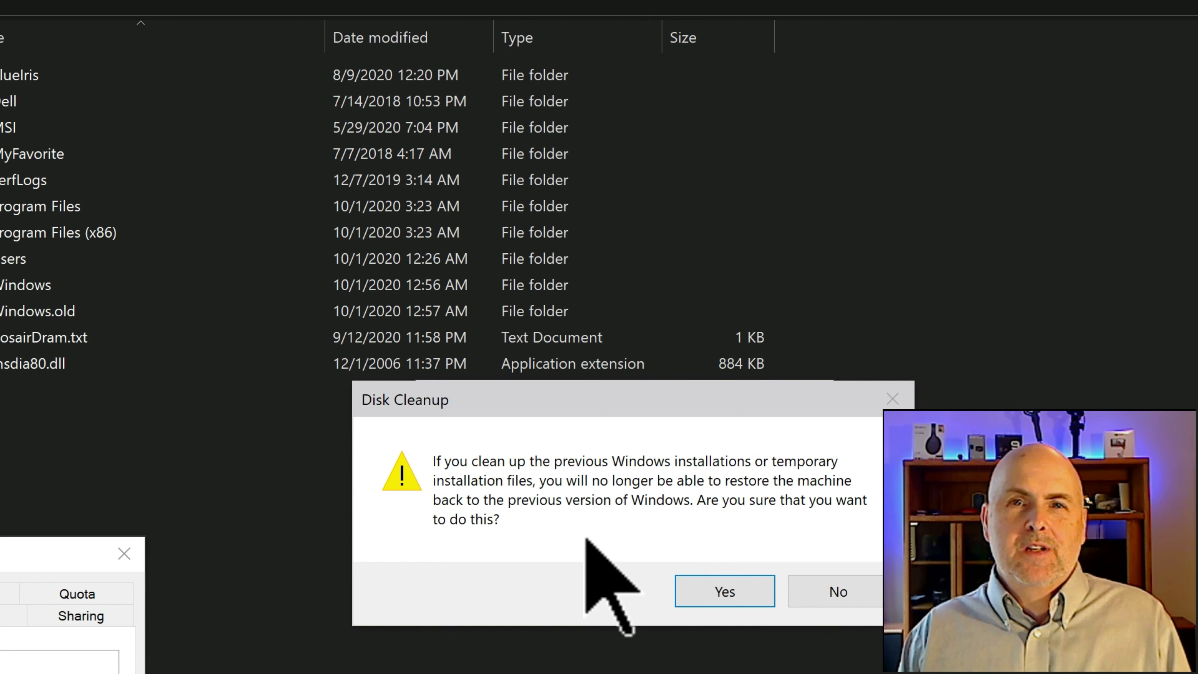
click(730, 593)
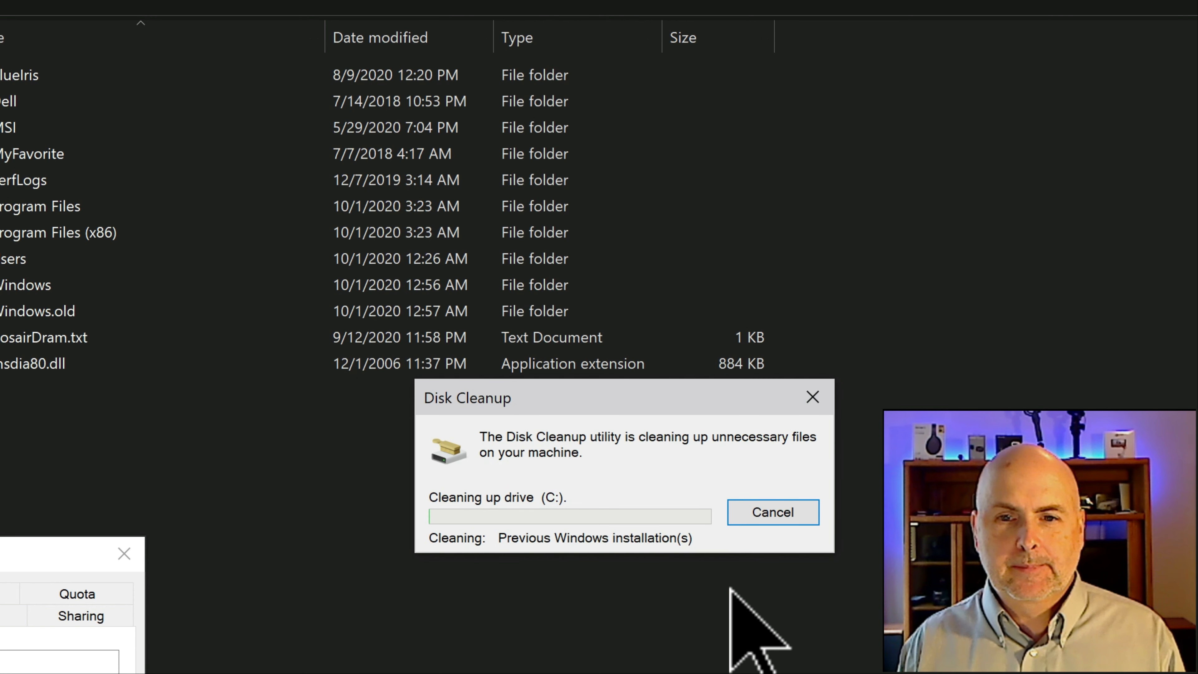